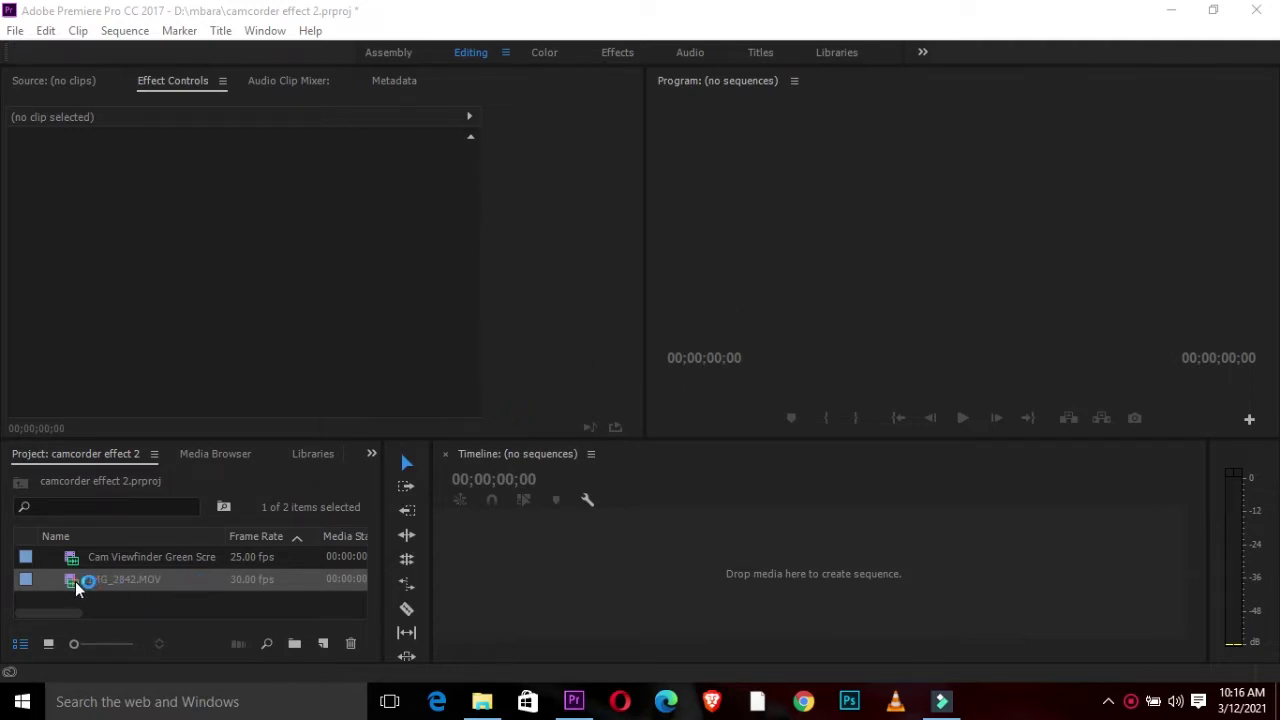
Build the IMG_2842 sequence from the selfie clip and delete its A1 audio, leaving V1 intact.
{"action": "left_click_drag", "start_coordinate": [77, 588], "coordinate": [485, 594]}
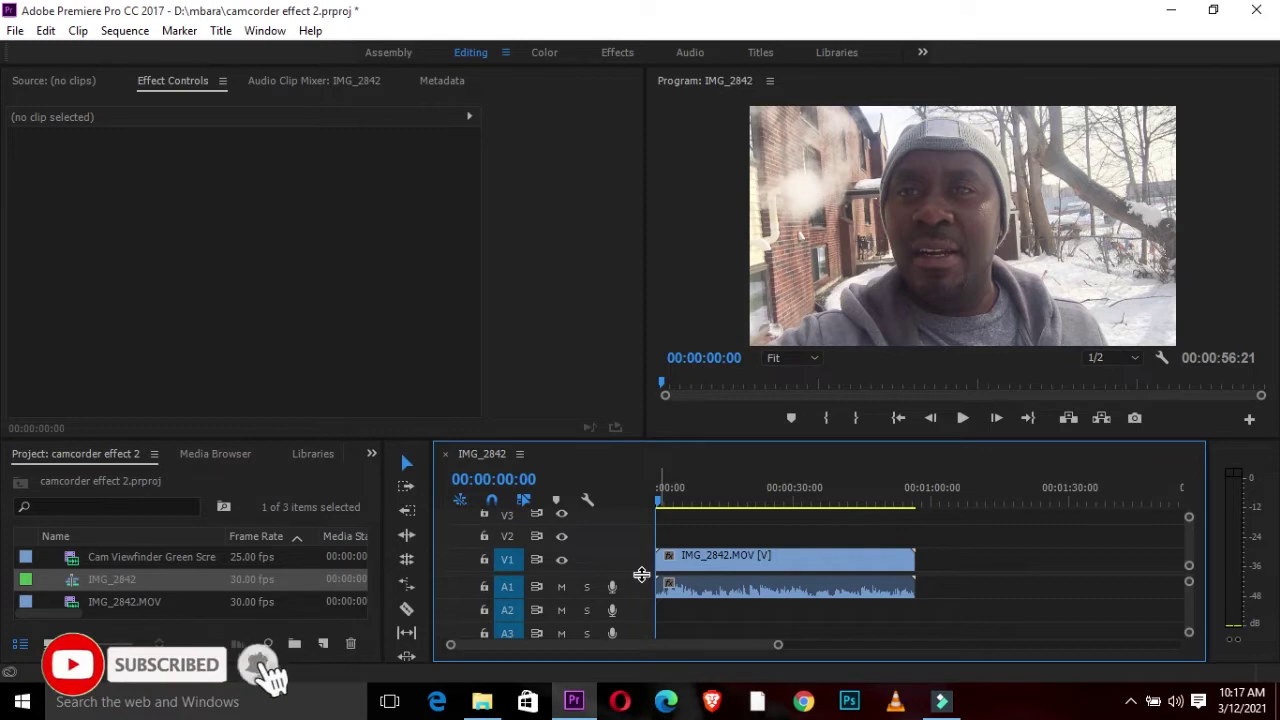
{"action": "left_click_drag", "start_coordinate": [643, 572], "coordinate": [644, 607]}
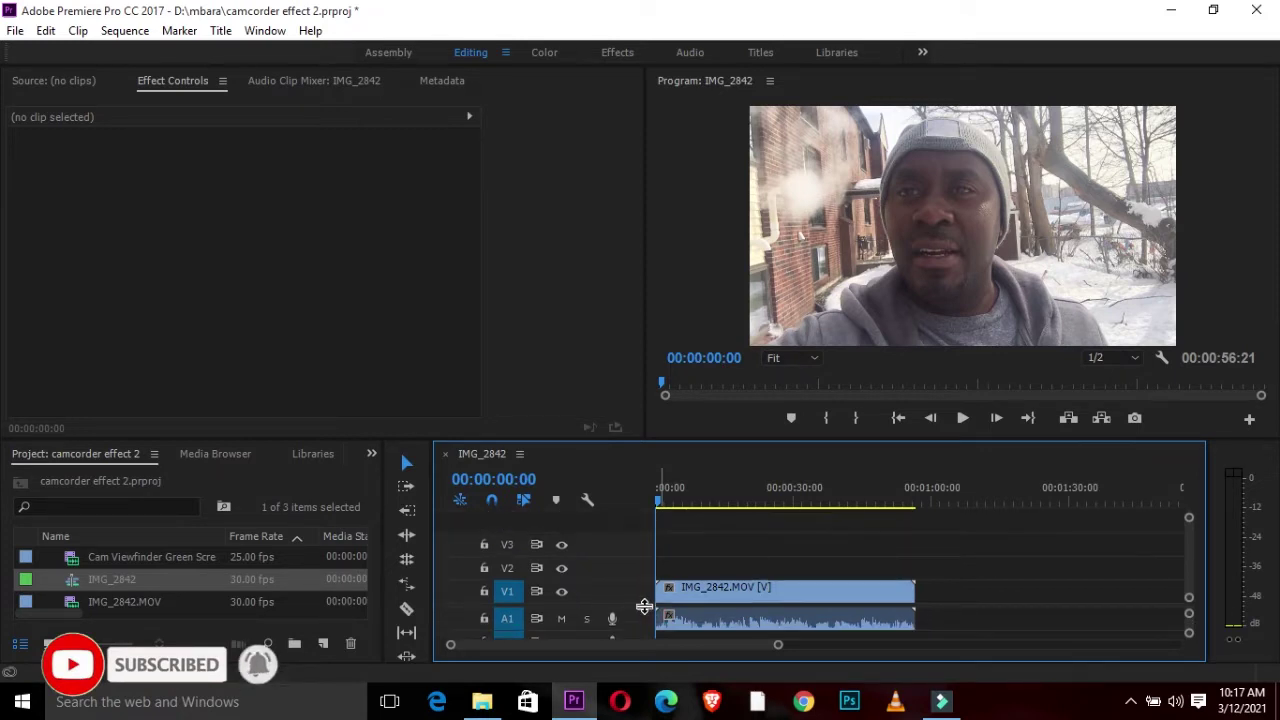
{"action": "left_click", "coordinate": [485, 594]}
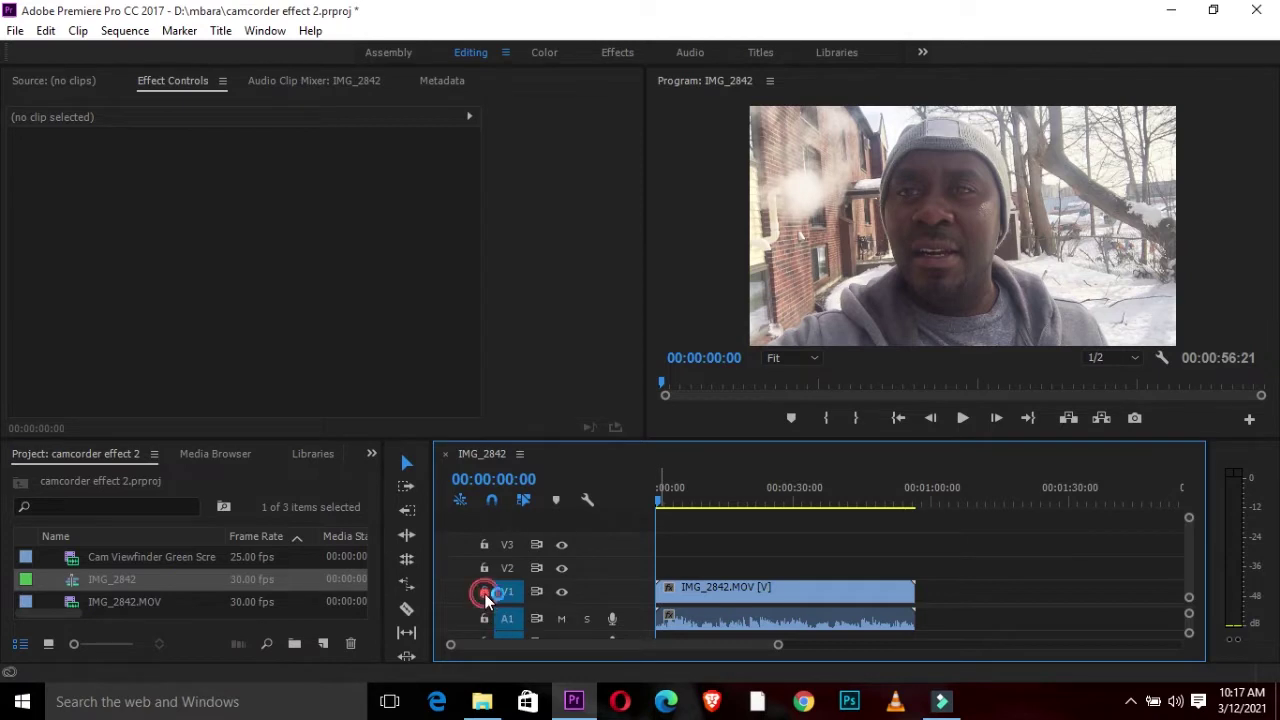
{"action": "left_click", "coordinate": [764, 616]}
{"action": "key", "text": "Delete"}
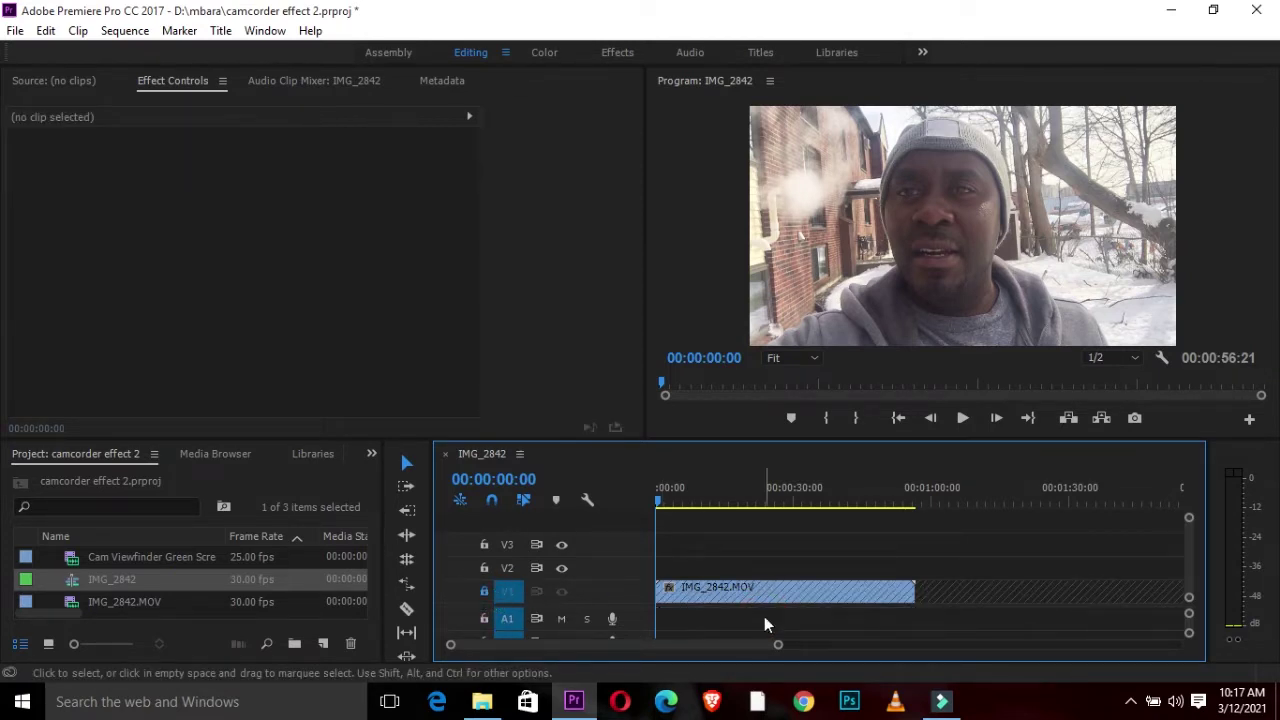
{"action": "left_click", "coordinate": [484, 591]}
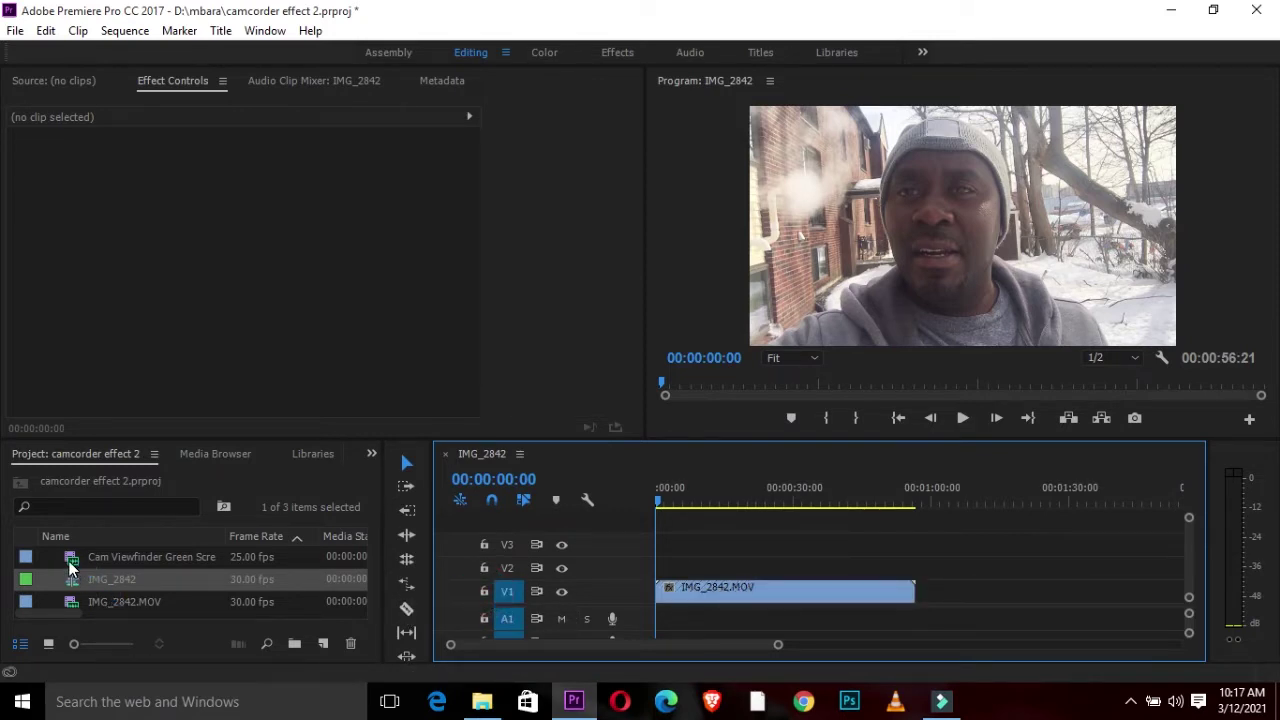
Drop the Cam Viewfinder Green Screen clip on V2 and trim its start to 00:00:12:19.
{"action": "left_click_drag", "start_coordinate": [72, 568], "coordinate": [666, 567]}
{"action": "left_click_drag", "start_coordinate": [666, 506], "coordinate": [717, 506]}
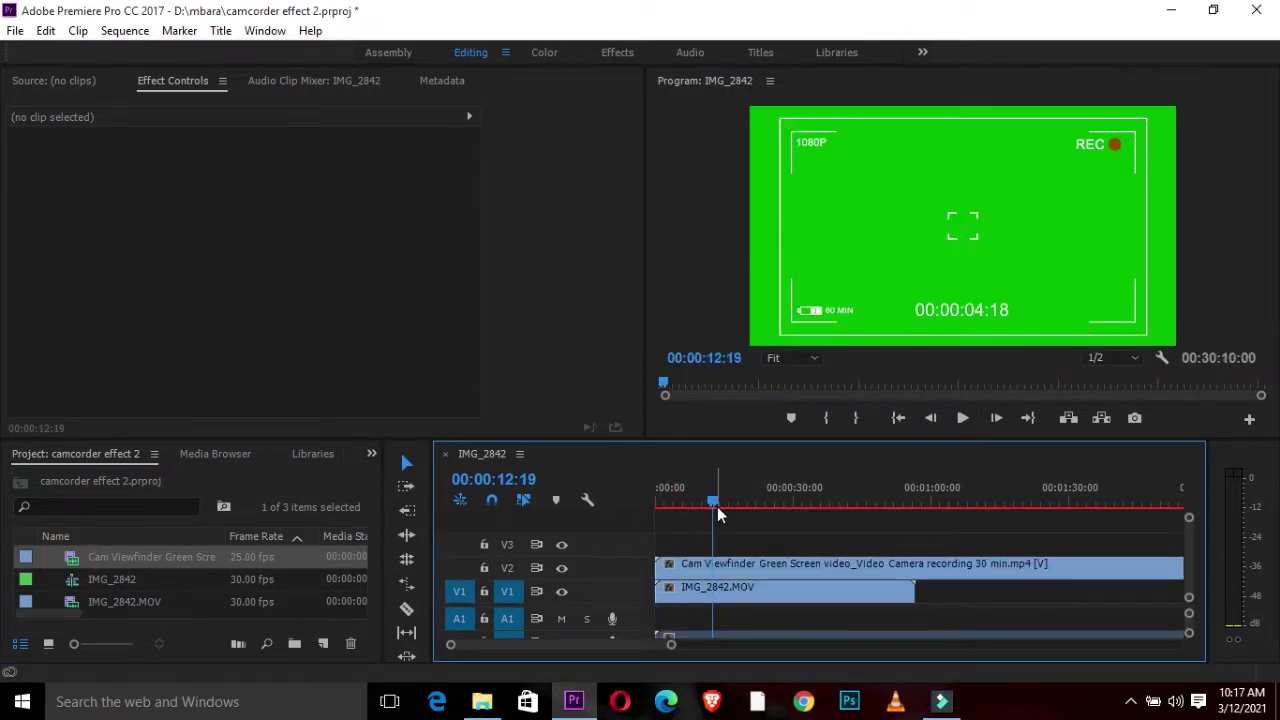
{"action": "left_click", "coordinate": [659, 567]}
{"action": "left_click_drag", "start_coordinate": [716, 567], "coordinate": [716, 567]}
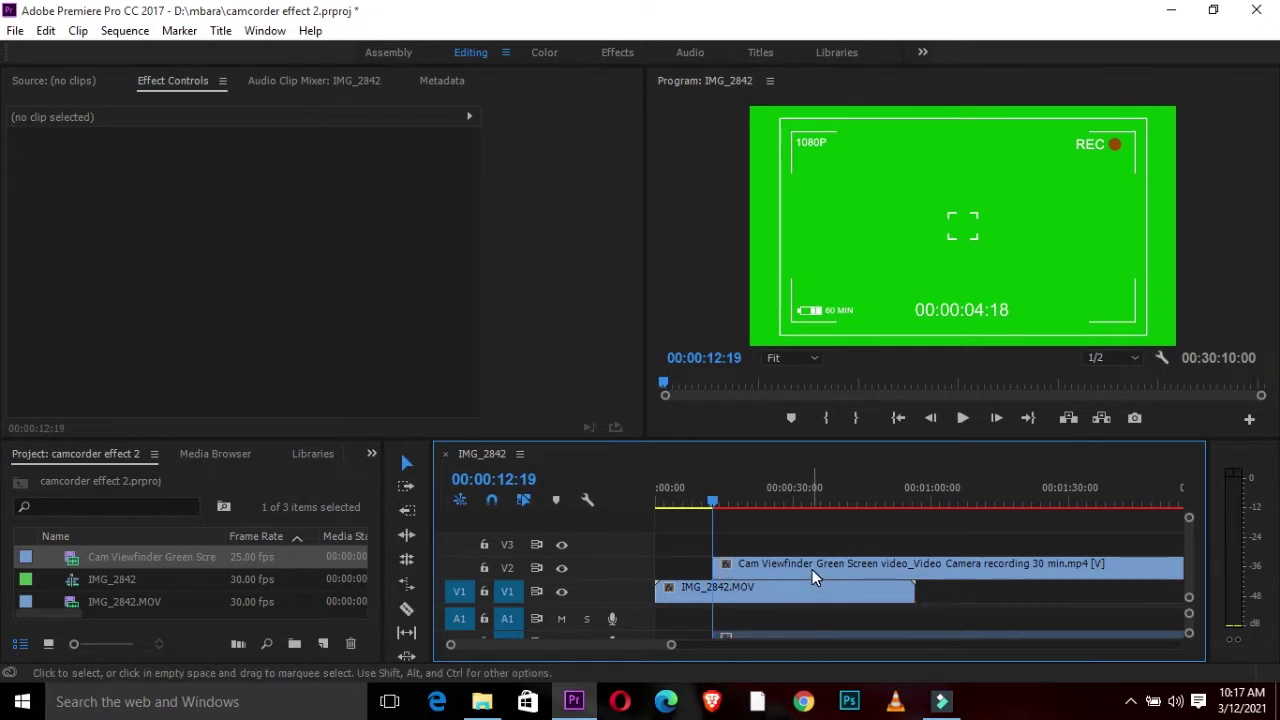
Slide the trimmed viewfinder clip to the beginning of the sequence.
{"action": "left_click_drag", "start_coordinate": [812, 570], "coordinate": [690, 586]}
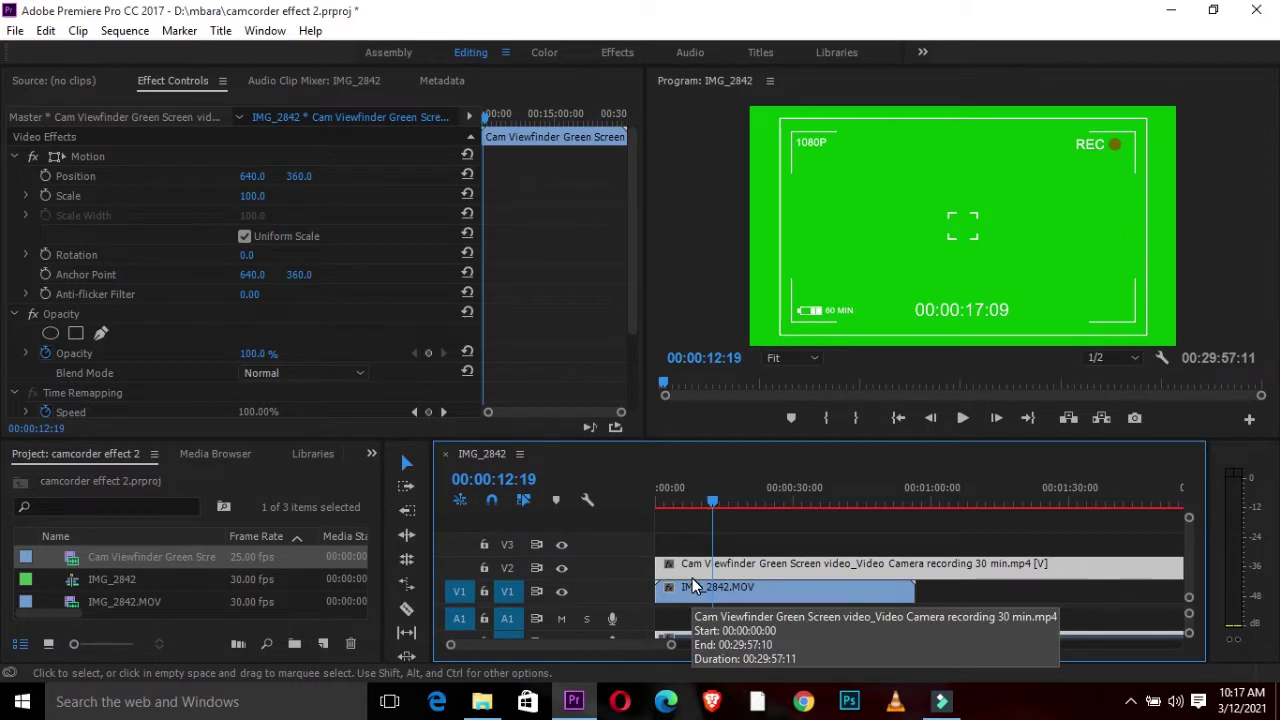
{"action": "left_click", "coordinate": [482, 569]}
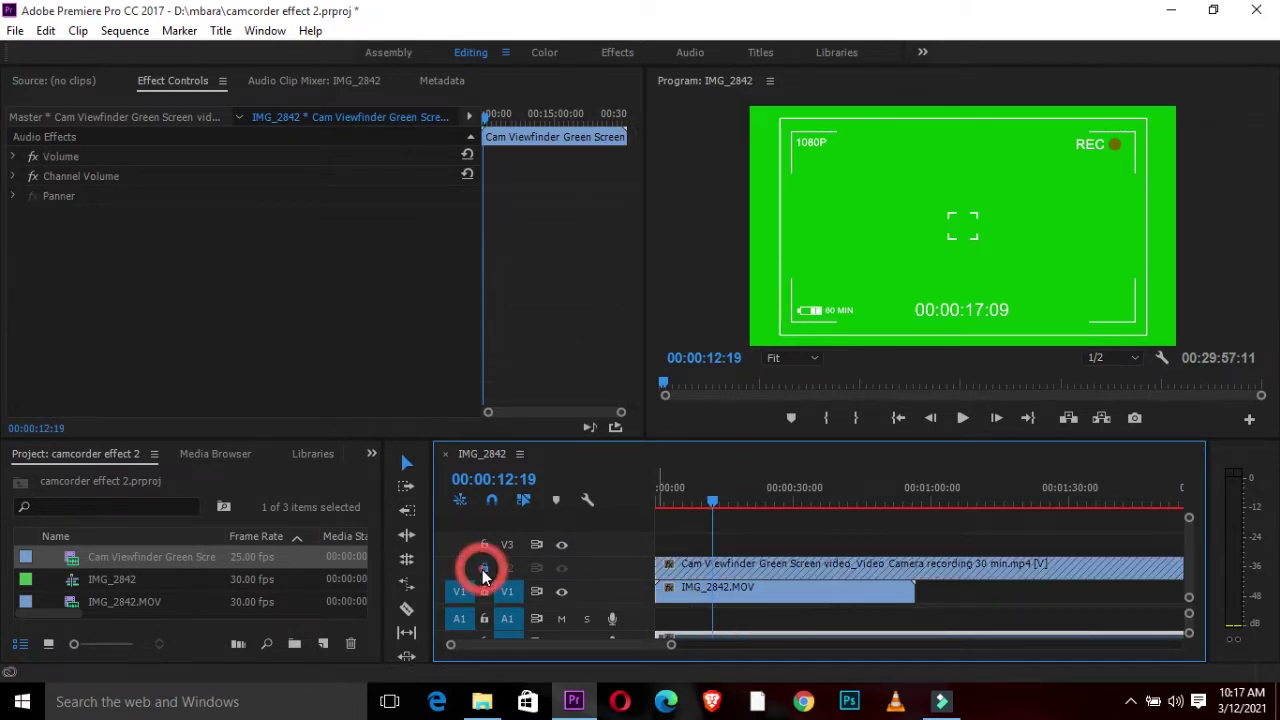
{"action": "left_click", "coordinate": [846, 637]}
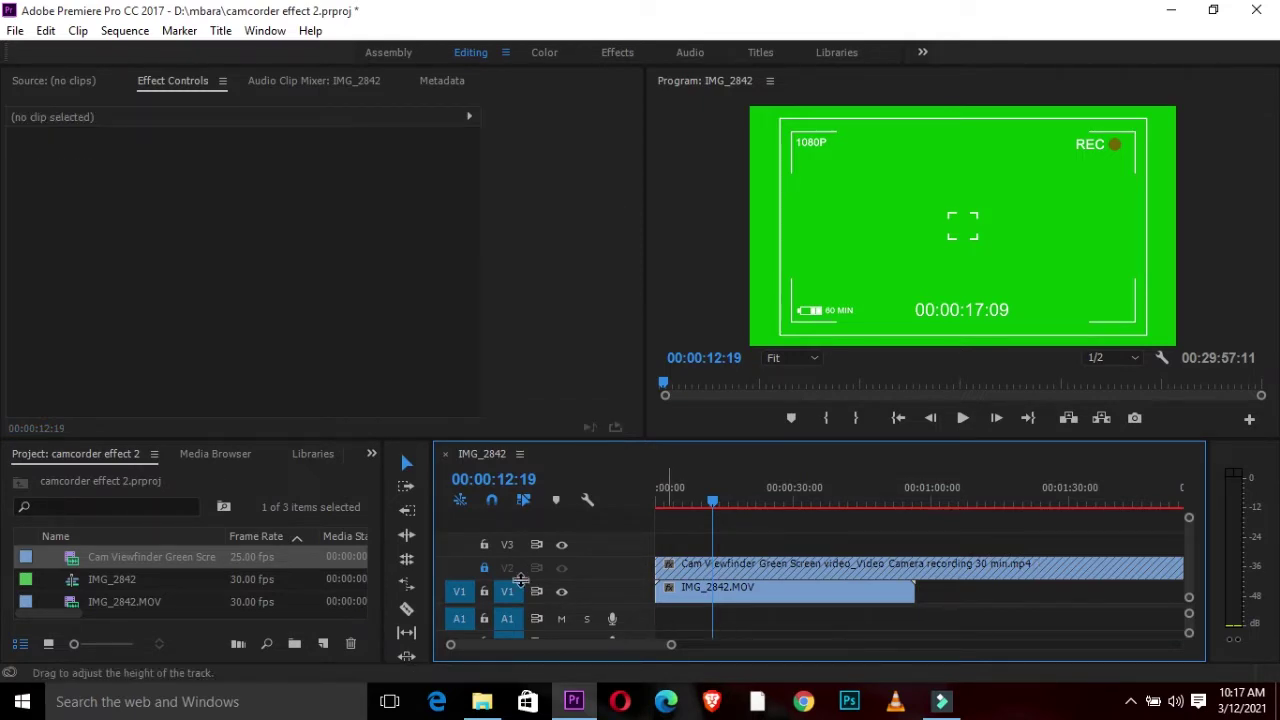
{"action": "left_click", "coordinate": [484, 568]}
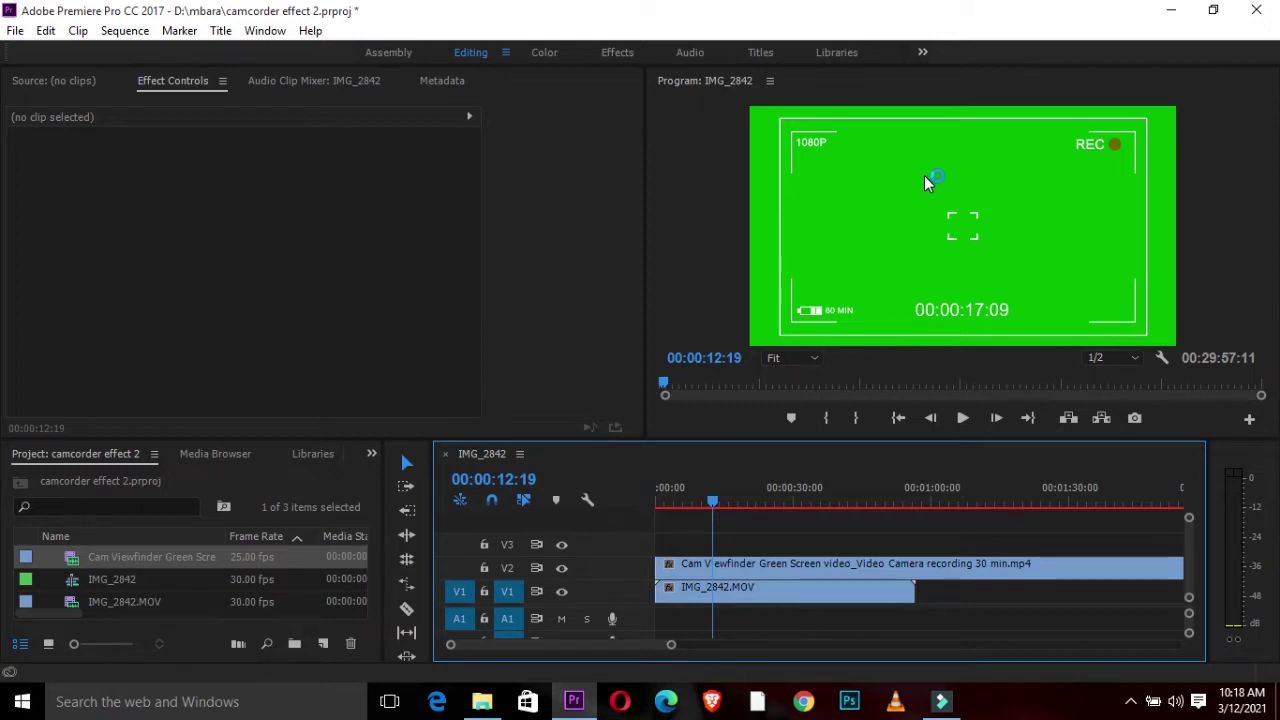
Apply the Ultra Key effect, found by searching 'ultra key', to the V2 viewfinder clip.
{"action": "left_click", "coordinate": [373, 457]}
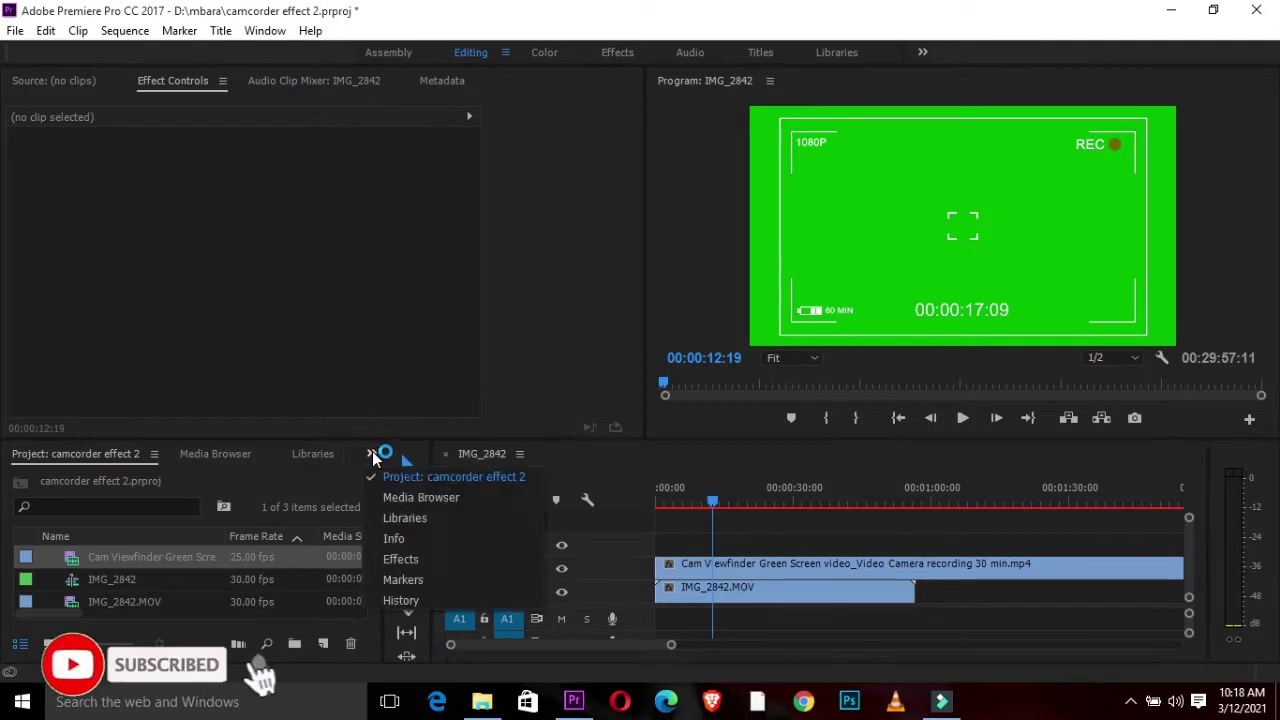
{"action": "left_click", "coordinate": [402, 557]}
{"action": "left_click", "coordinate": [142, 480]}
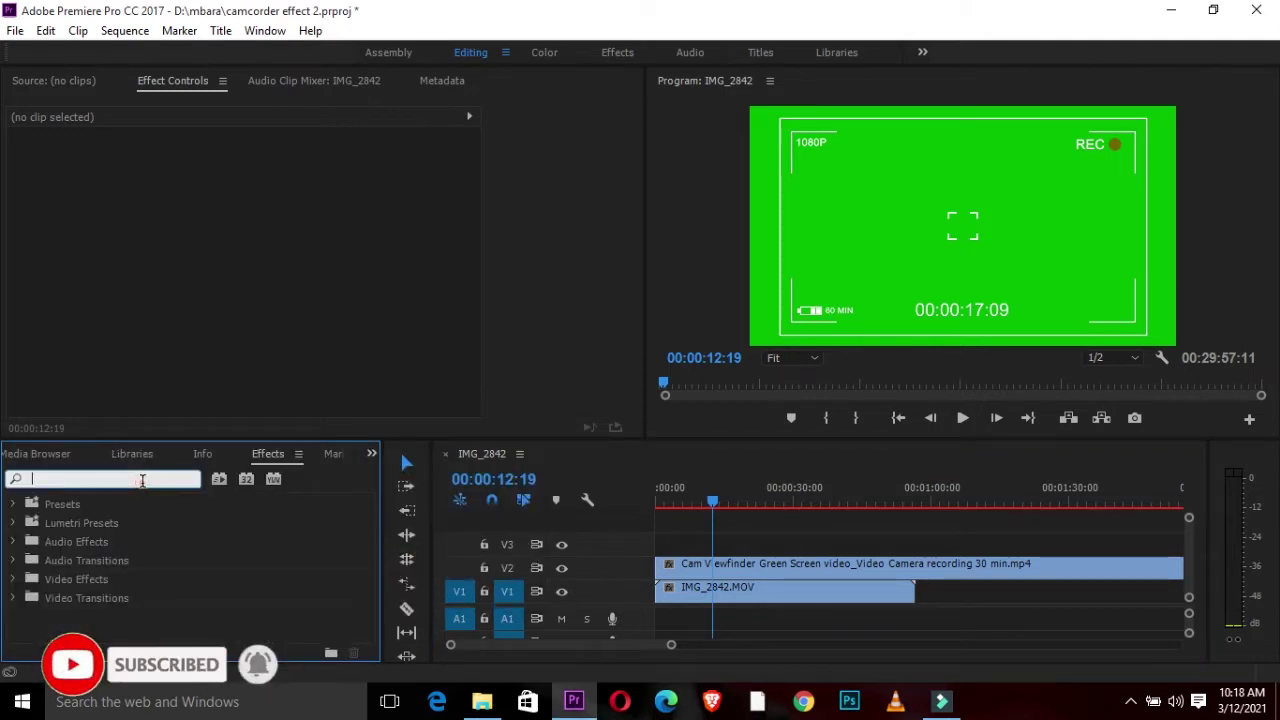
{"action": "type", "text": "ultra key"}
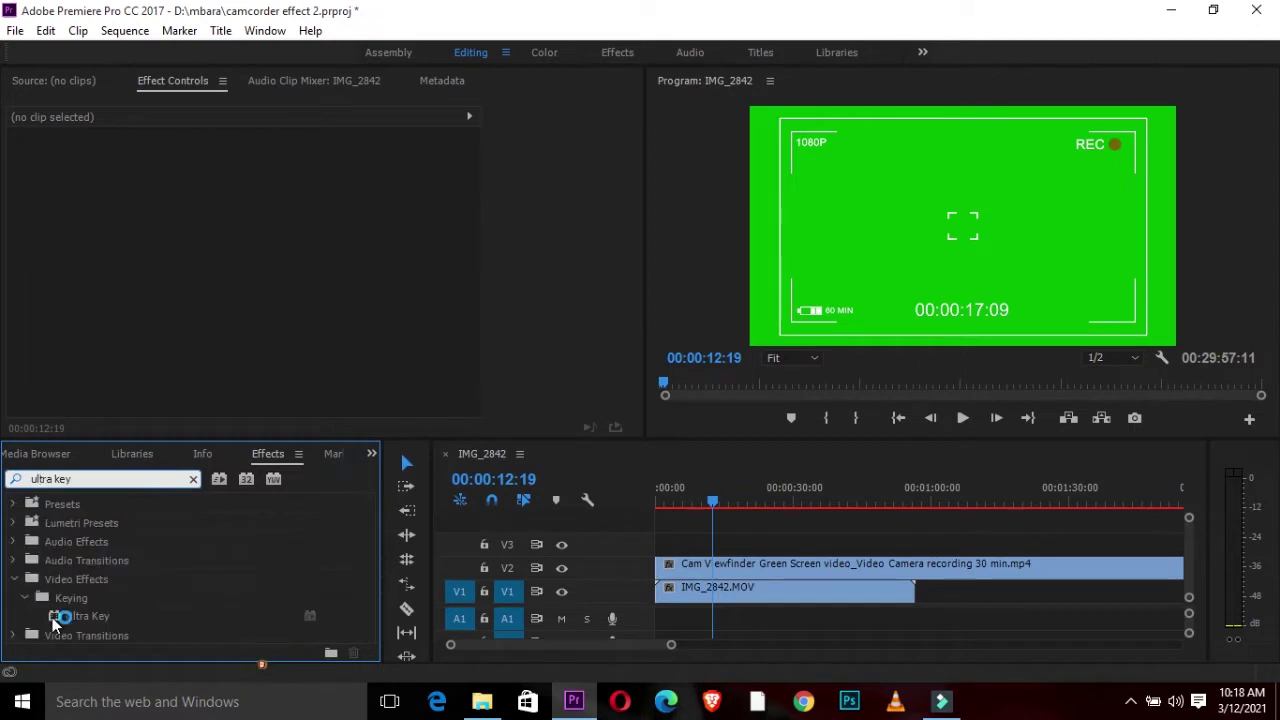
{"action": "left_click_drag", "start_coordinate": [57, 617], "coordinate": [700, 572]}
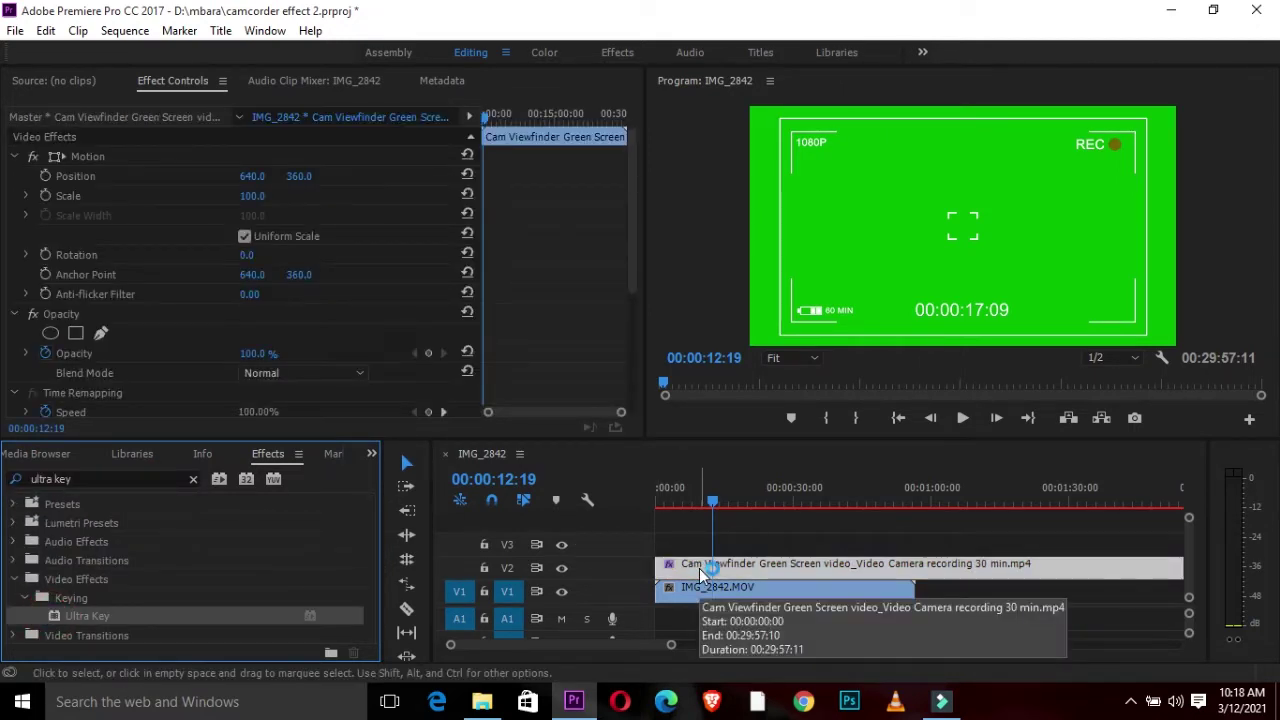
Razor-cut the viewfinder clip where the selfie ends and delete the leftover piece.
{"action": "left_click", "coordinate": [407, 608]}
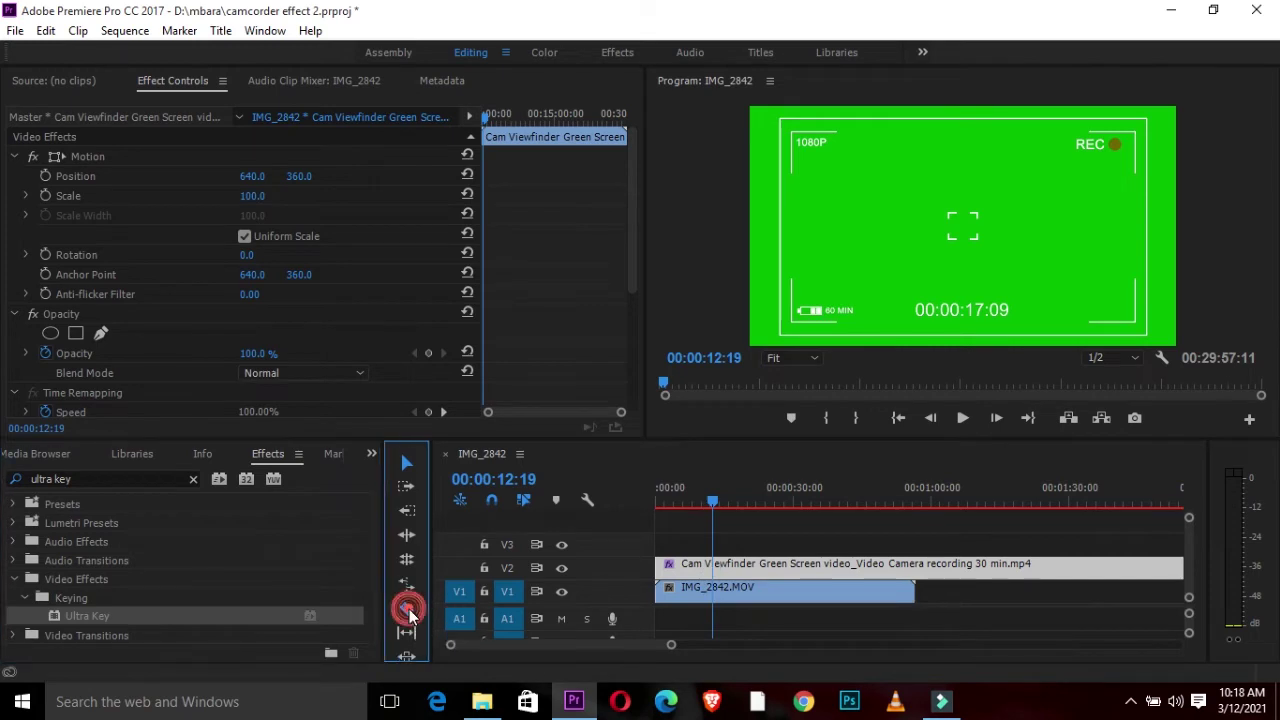
{"action": "left_click", "coordinate": [922, 568]}
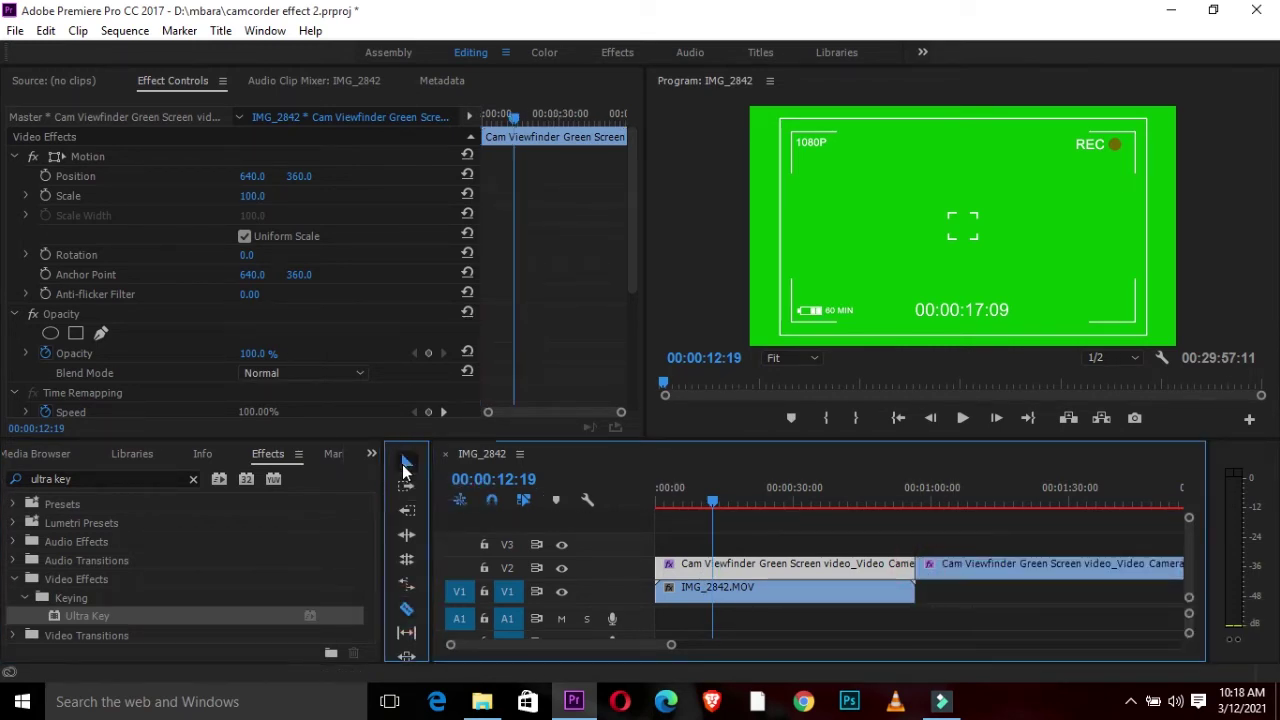
{"action": "left_click", "coordinate": [402, 464]}
{"action": "left_click", "coordinate": [1011, 569]}
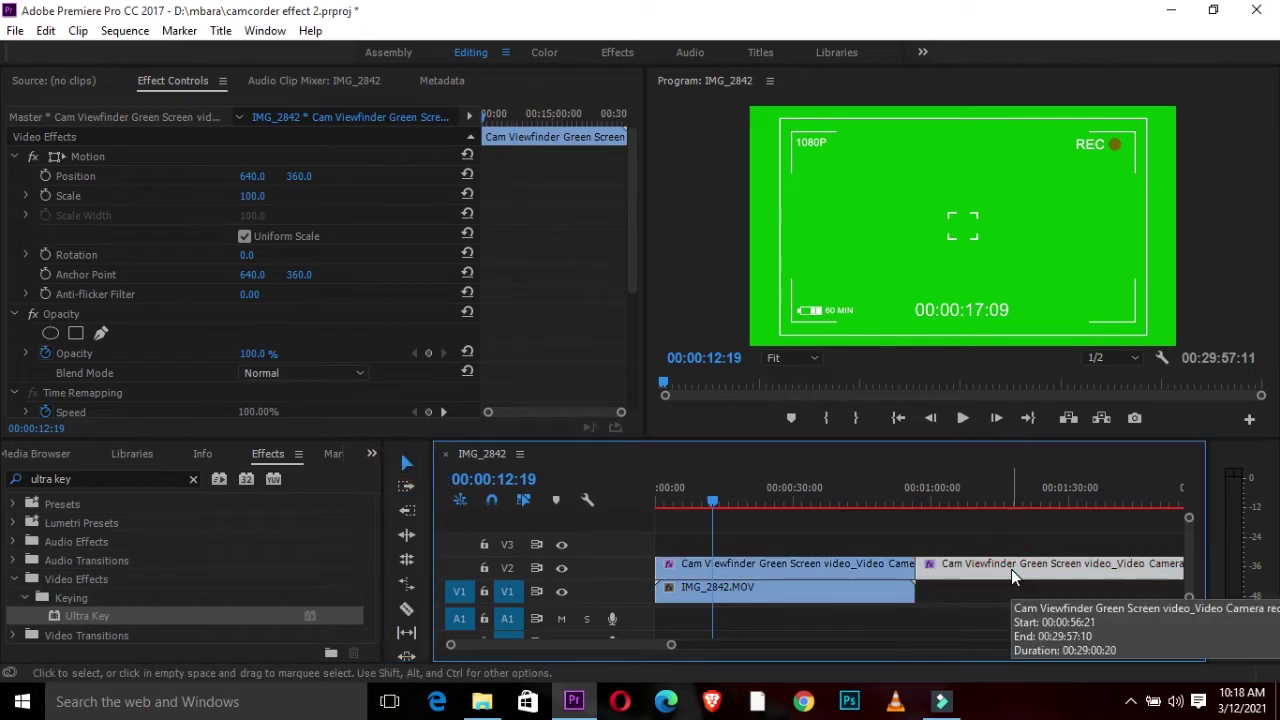
{"action": "key", "text": "Delete"}
{"action": "left_click", "coordinate": [785, 568]}
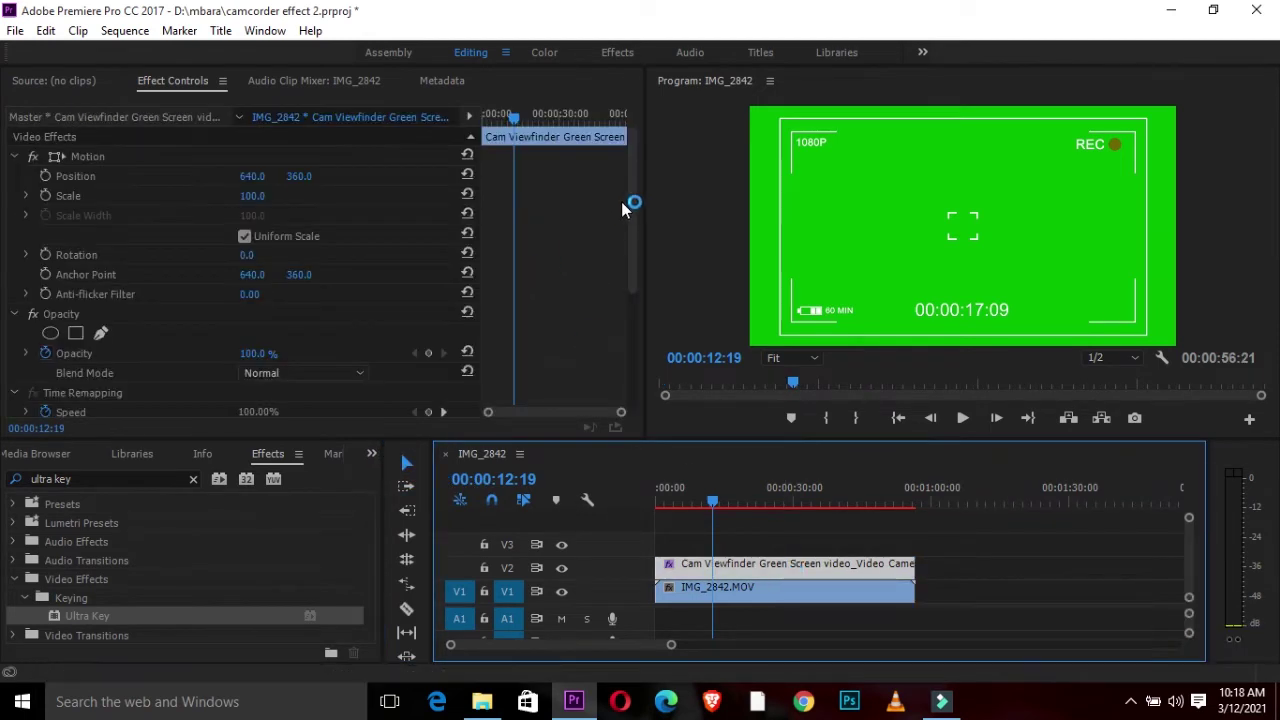
Sample the green screen with Ultra Key's Key Color eyedropper so the selfie shows through the viewfinder.
{"action": "left_click_drag", "start_coordinate": [634, 200], "coordinate": [634, 355]}
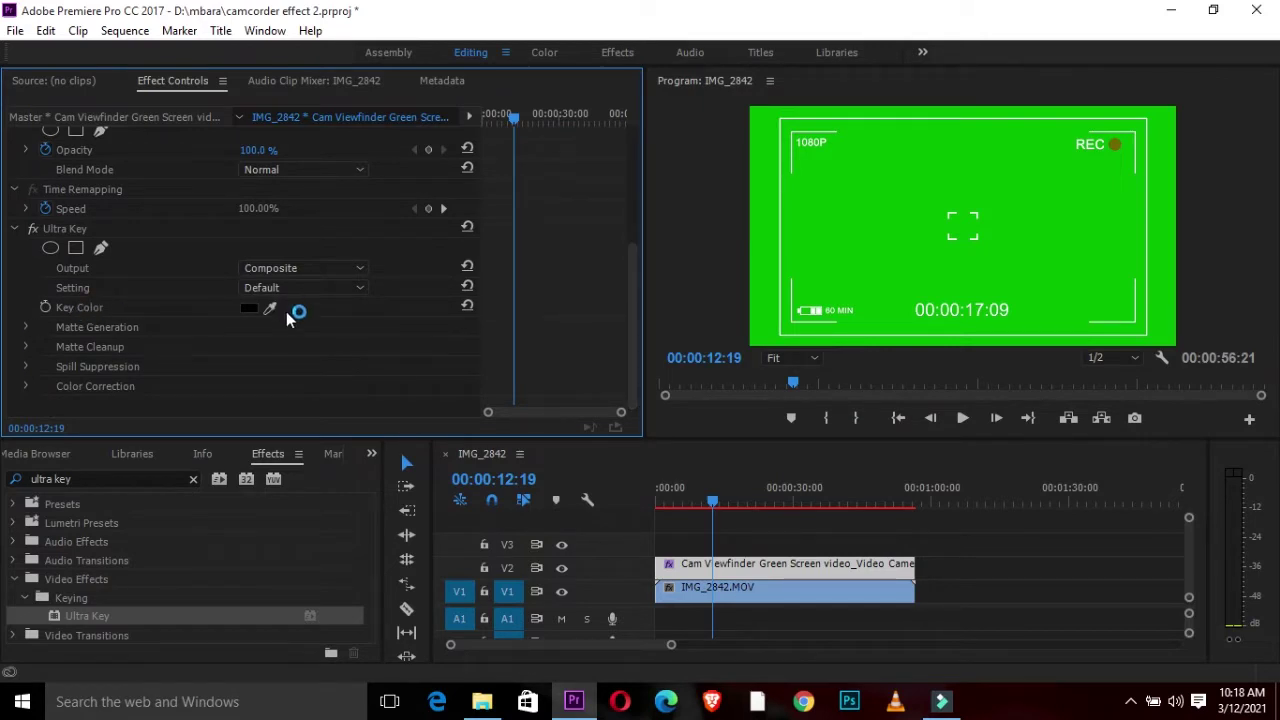
{"action": "left_click_drag", "start_coordinate": [270, 307], "coordinate": [891, 163]}
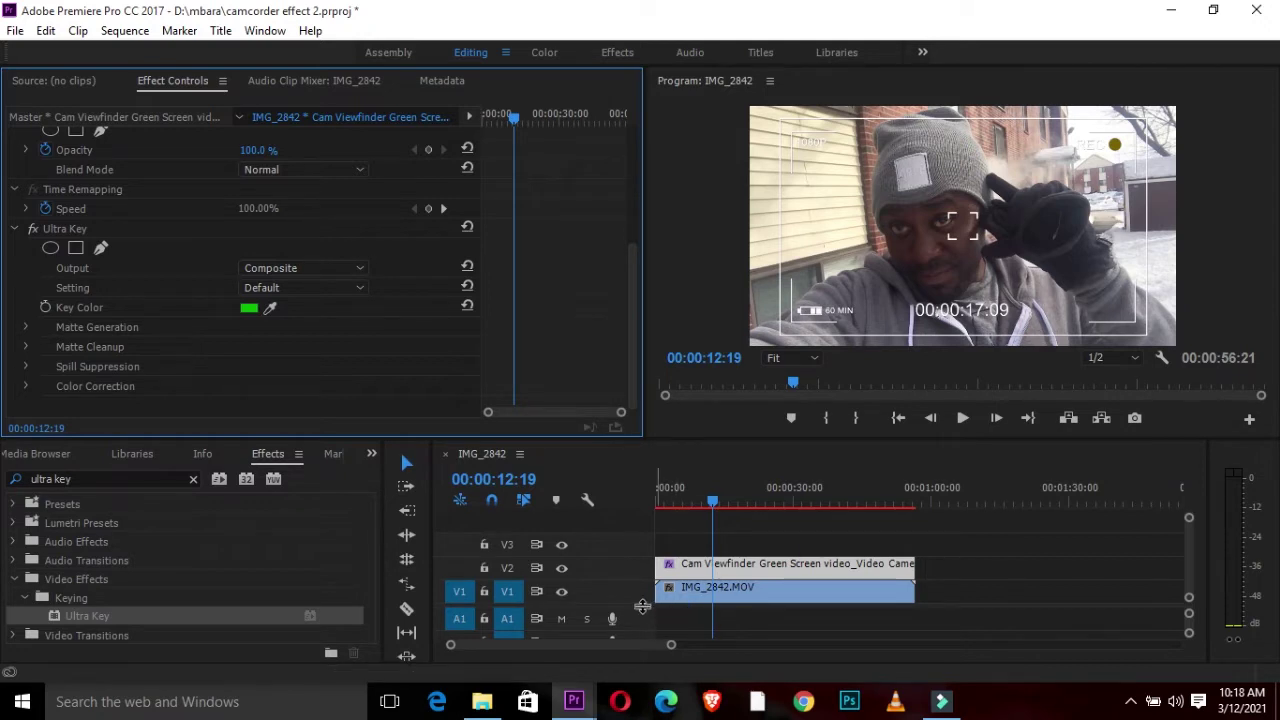
{"action": "left_click_drag", "start_coordinate": [640, 604], "coordinate": [640, 614]}
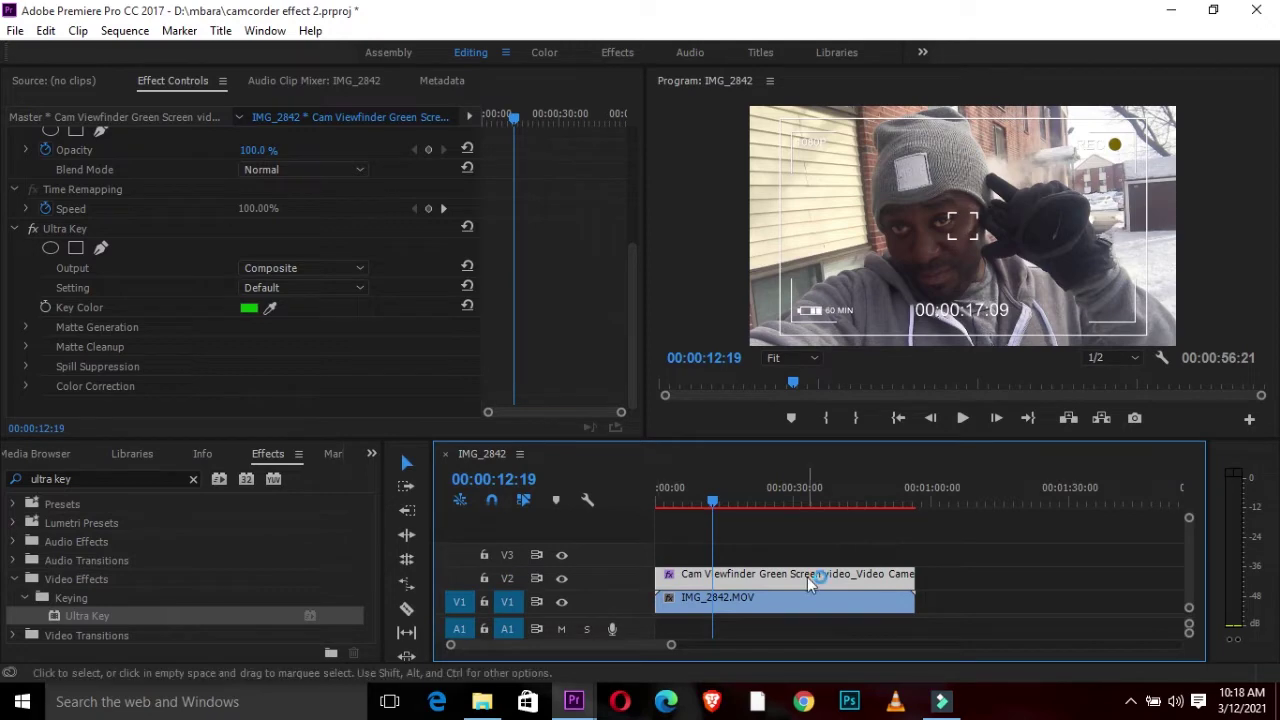
{"action": "left_click_drag", "start_coordinate": [812, 578], "coordinate": [815, 522]}
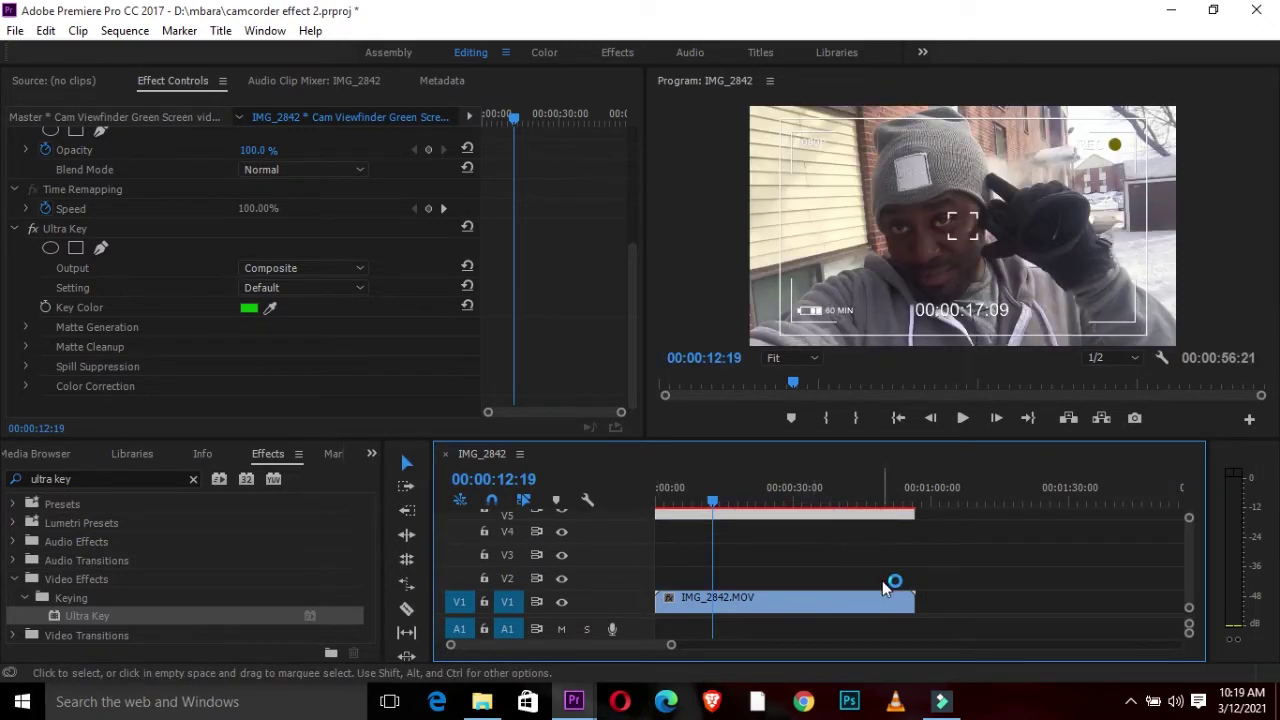
Apply Color Balance (RGB), found by searching 'rgb', to the IMG_2842.MOV selfie clip.
{"action": "left_click", "coordinate": [741, 607]}
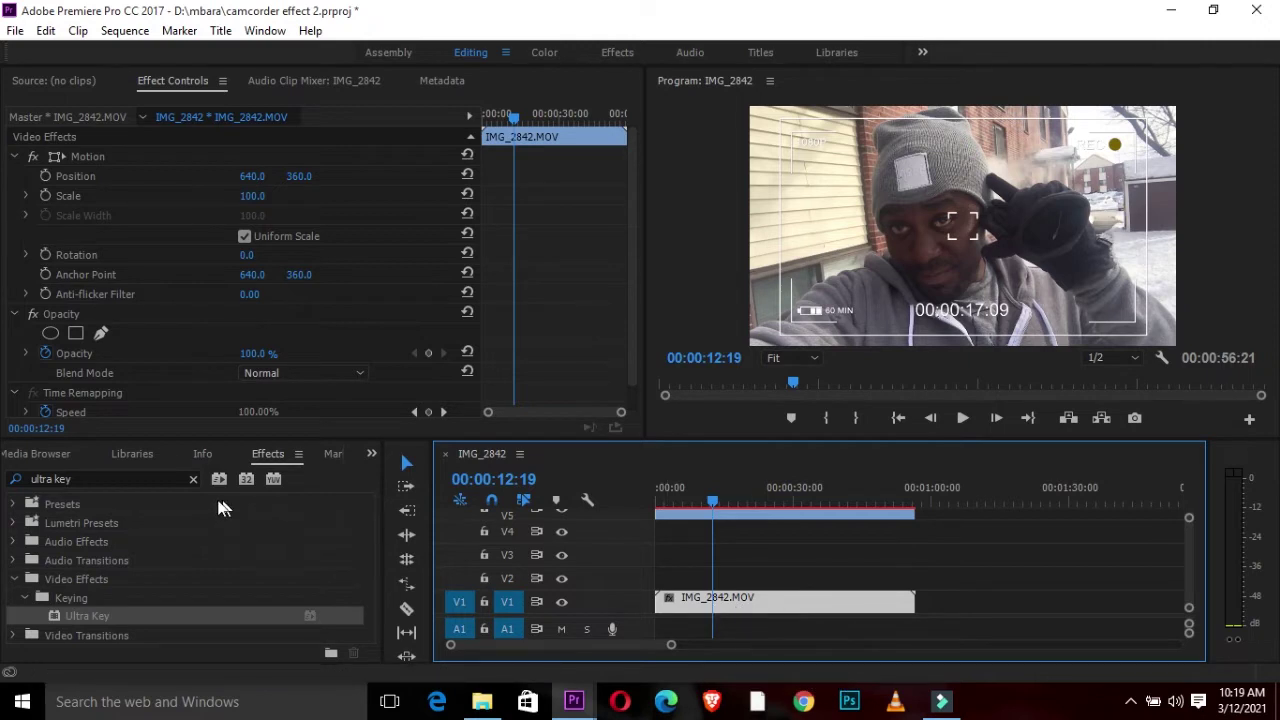
{"action": "left_click", "coordinate": [193, 479]}
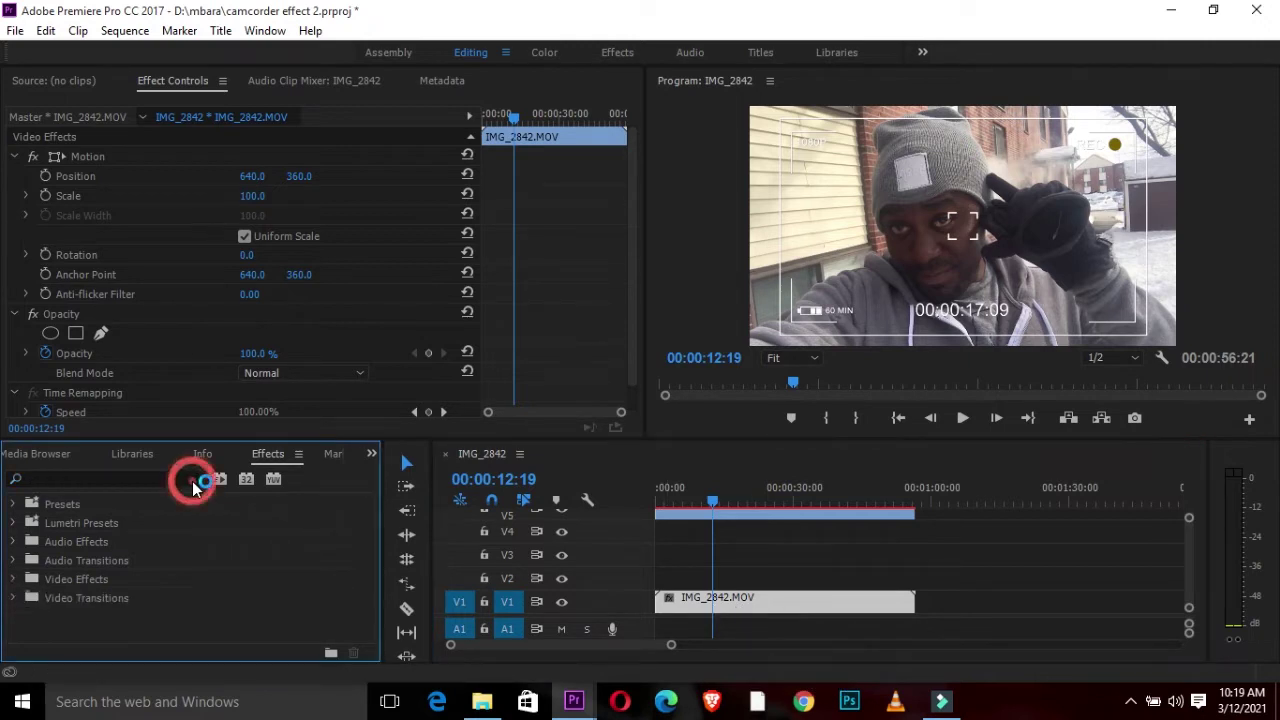
{"action": "left_click", "coordinate": [138, 481]}
{"action": "type", "text": "rgb"}
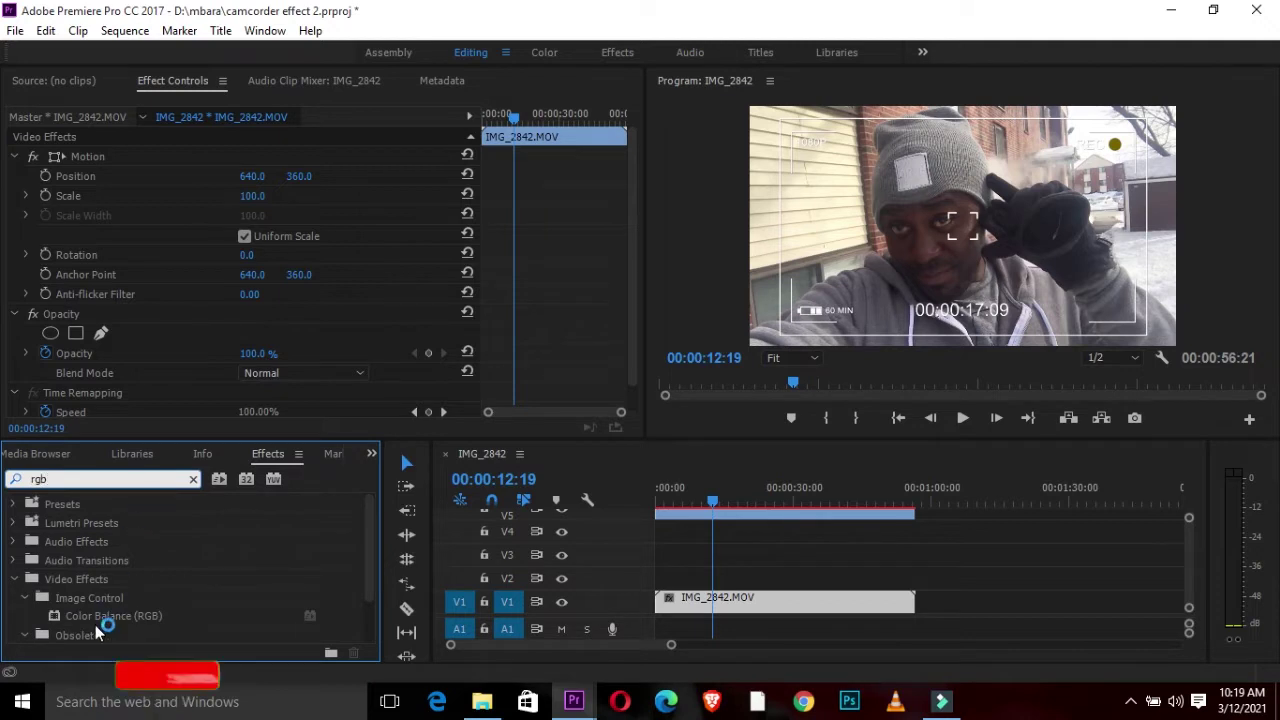
{"action": "left_click_drag", "start_coordinate": [55, 621], "coordinate": [669, 603]}
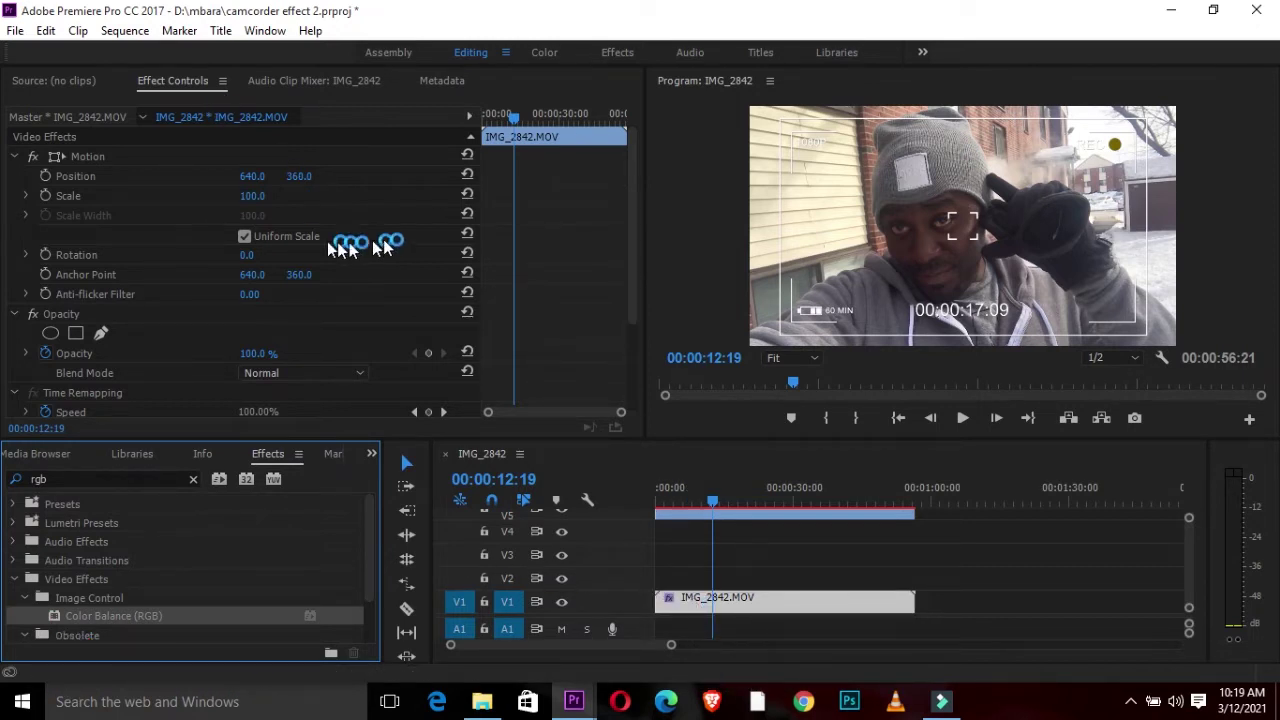
{"action": "left_click_drag", "start_coordinate": [633, 210], "coordinate": [633, 295]}
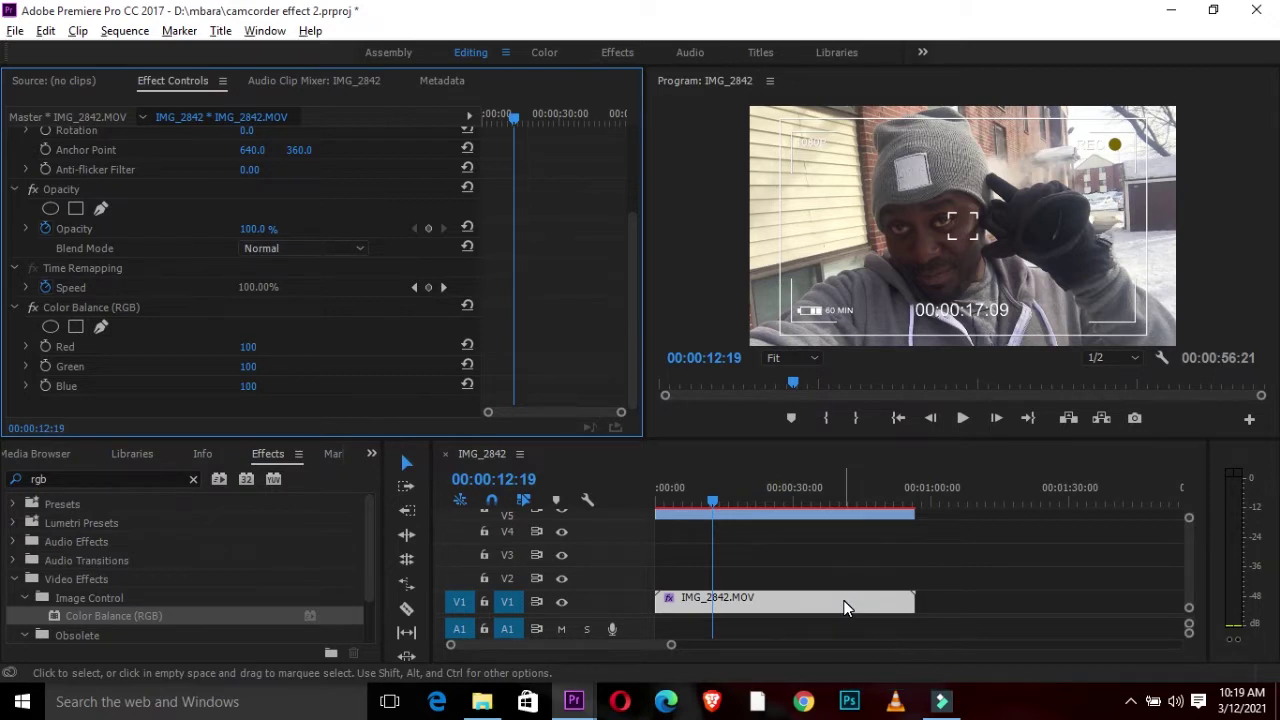
Duplicate the selfie clip upward so copies sit on V1, V2 and V3.
{"action": "left_click_drag", "start_coordinate": [845, 607], "coordinate": [829, 553]}
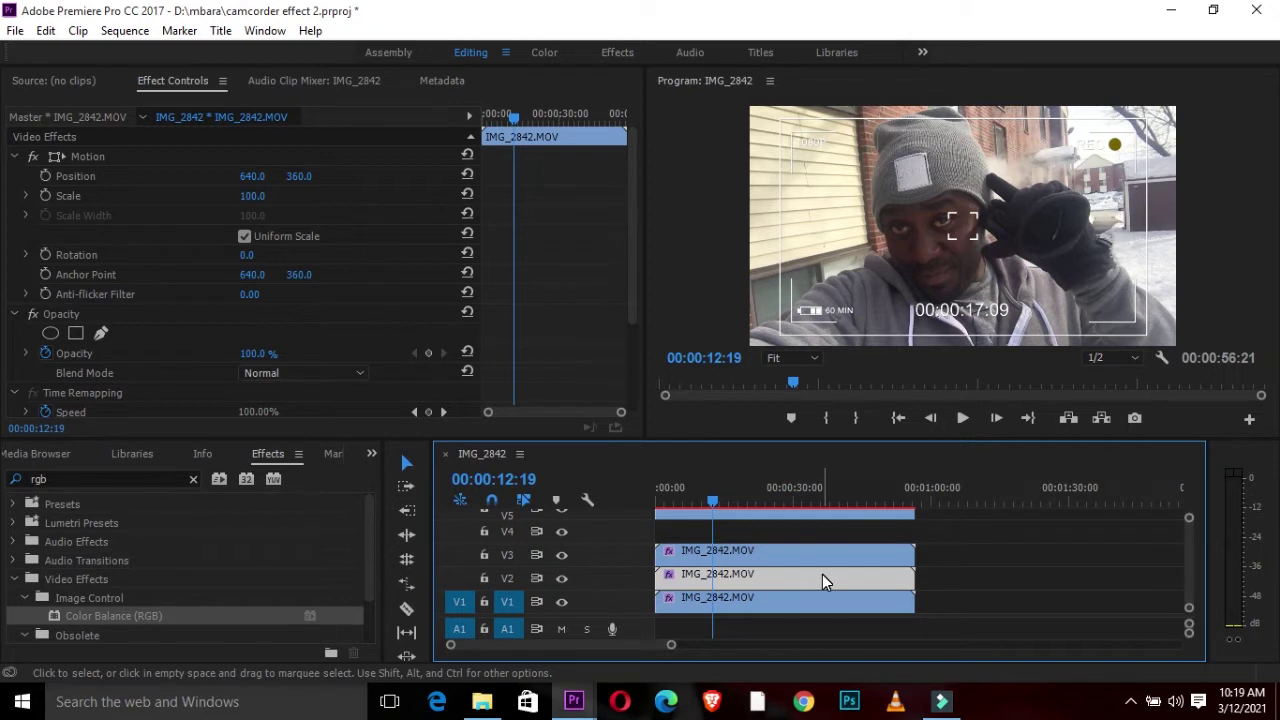
{"action": "left_click", "coordinate": [781, 603]}
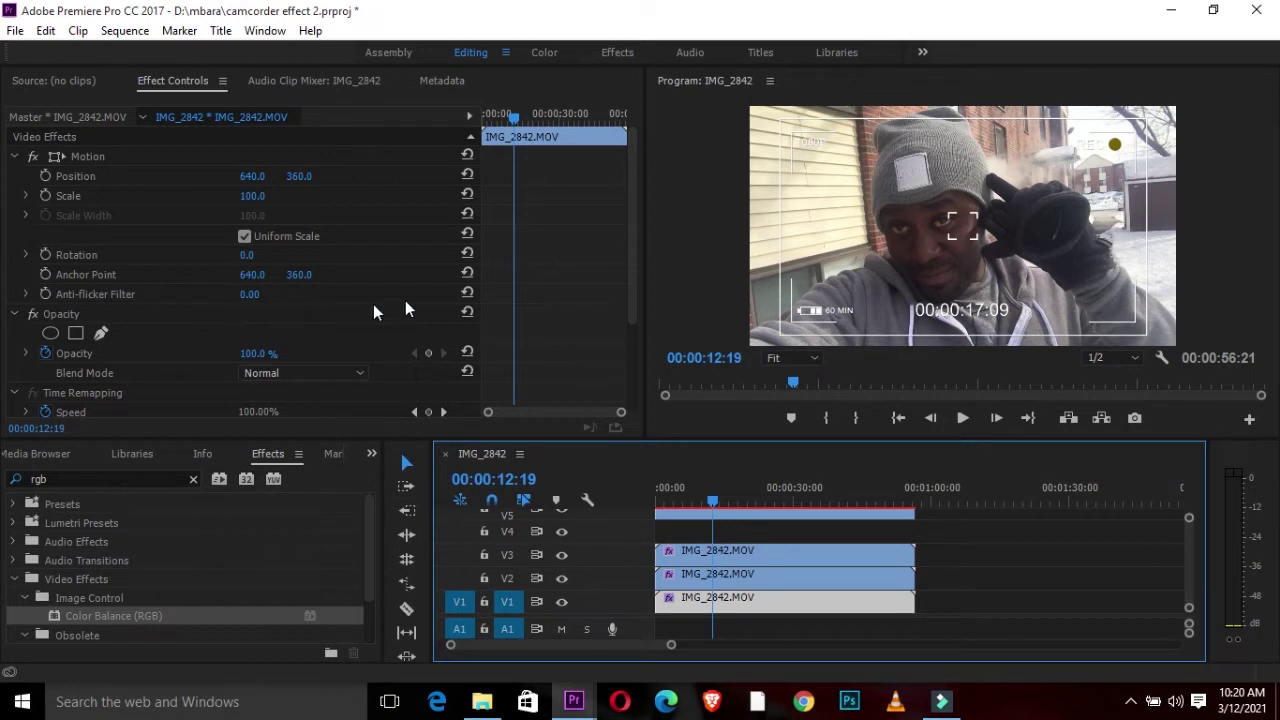
Set the bottom selfie copy's Color Balance (RGB) values to 100, then drop Green to 0.
{"action": "left_click_drag", "start_coordinate": [373, 310], "coordinate": [646, 237]}
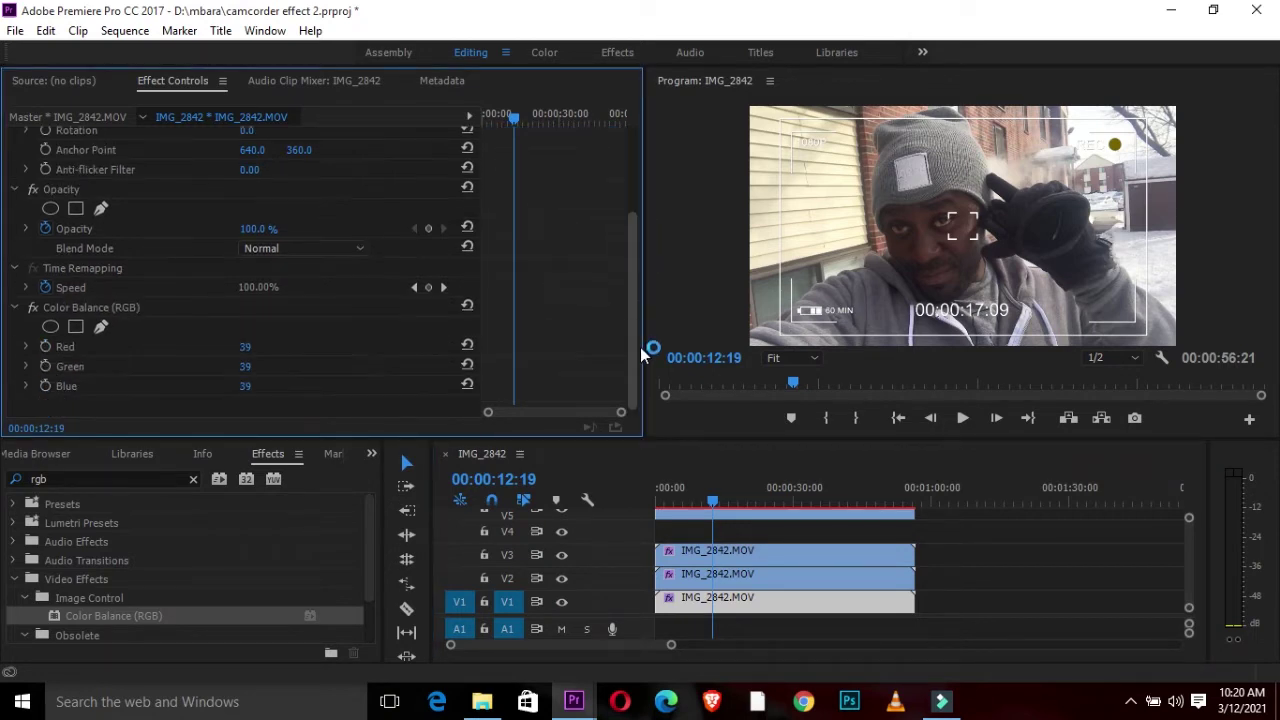
{"action": "left_click", "coordinate": [247, 390]}
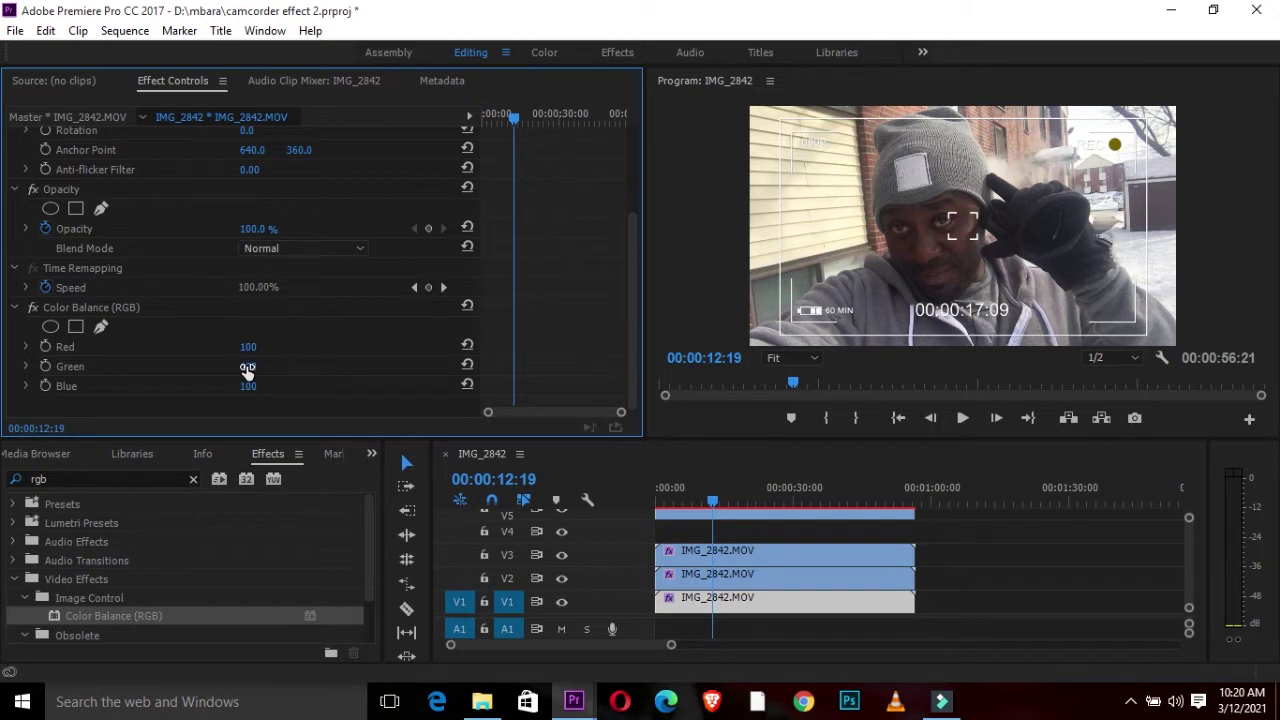
{"action": "left_click", "coordinate": [246, 366]}
Make the middle copy pure green (Red 0, Green 100, Blue 0) with Screen blend mode.
{"action": "left_click", "coordinate": [799, 579]}
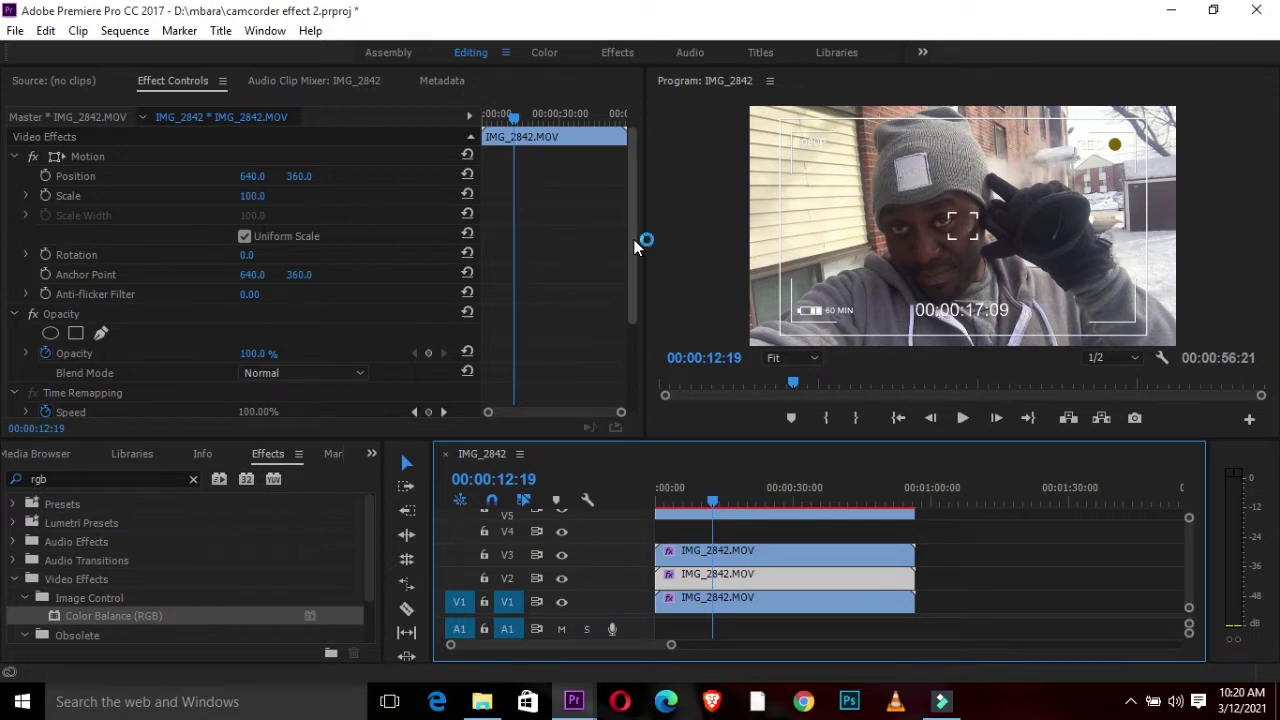
{"action": "left_click_drag", "start_coordinate": [640, 240], "coordinate": [643, 395]}
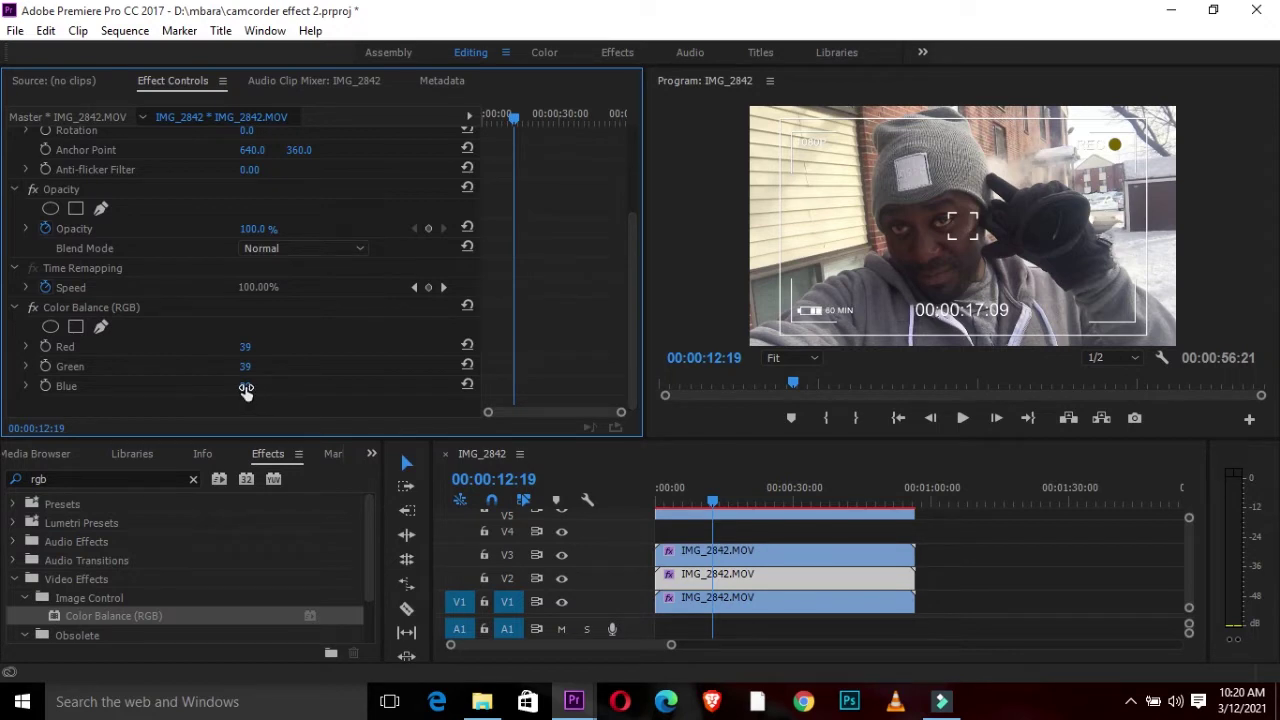
{"action": "left_click_drag", "start_coordinate": [246, 390], "coordinate": [228, 346]}
{"action": "left_click", "coordinate": [359, 252]}
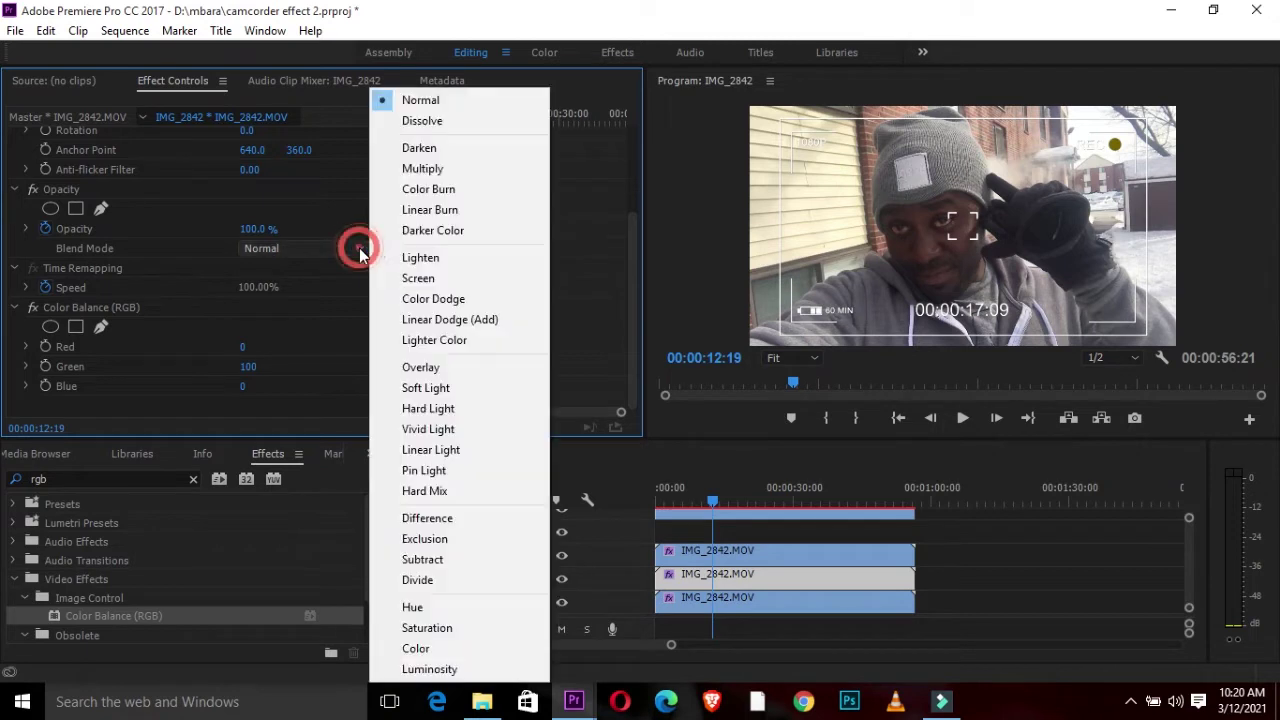
{"action": "left_click", "coordinate": [425, 280]}
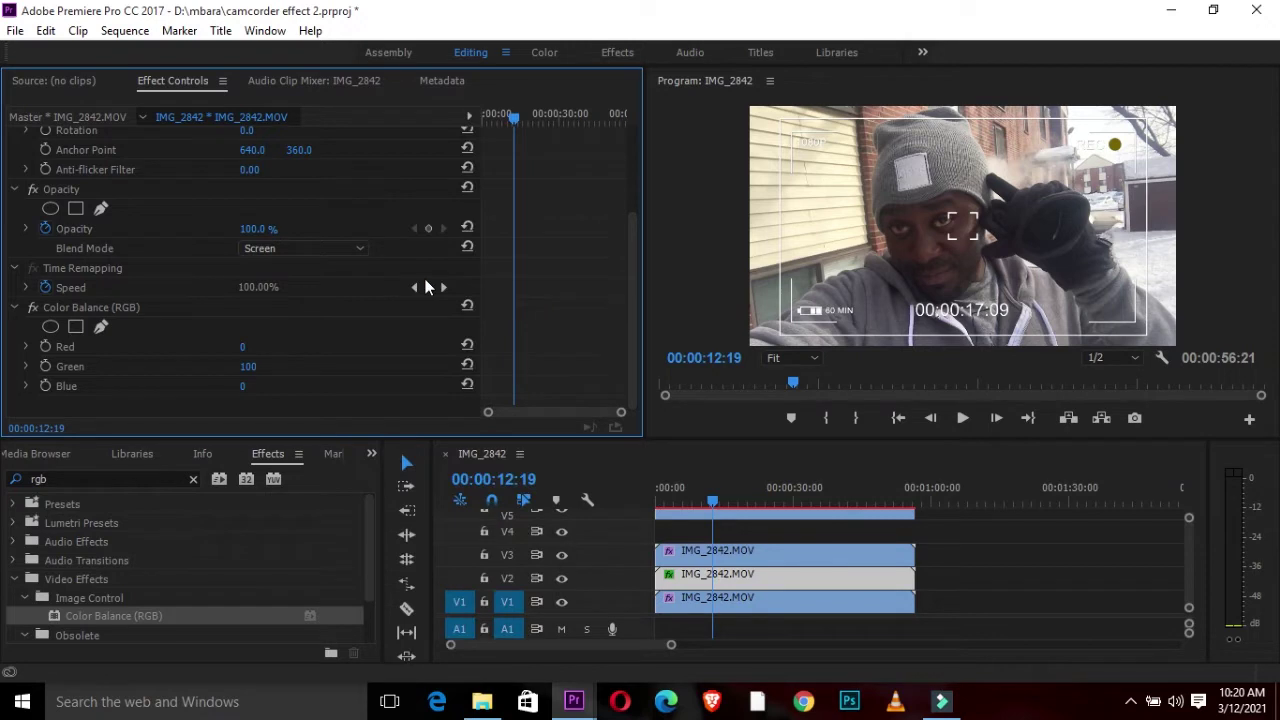
Make the top copy pure red (Red 100, Green 0, Blue 0) and blend it in Screen mode.
{"action": "left_click", "coordinate": [769, 549]}
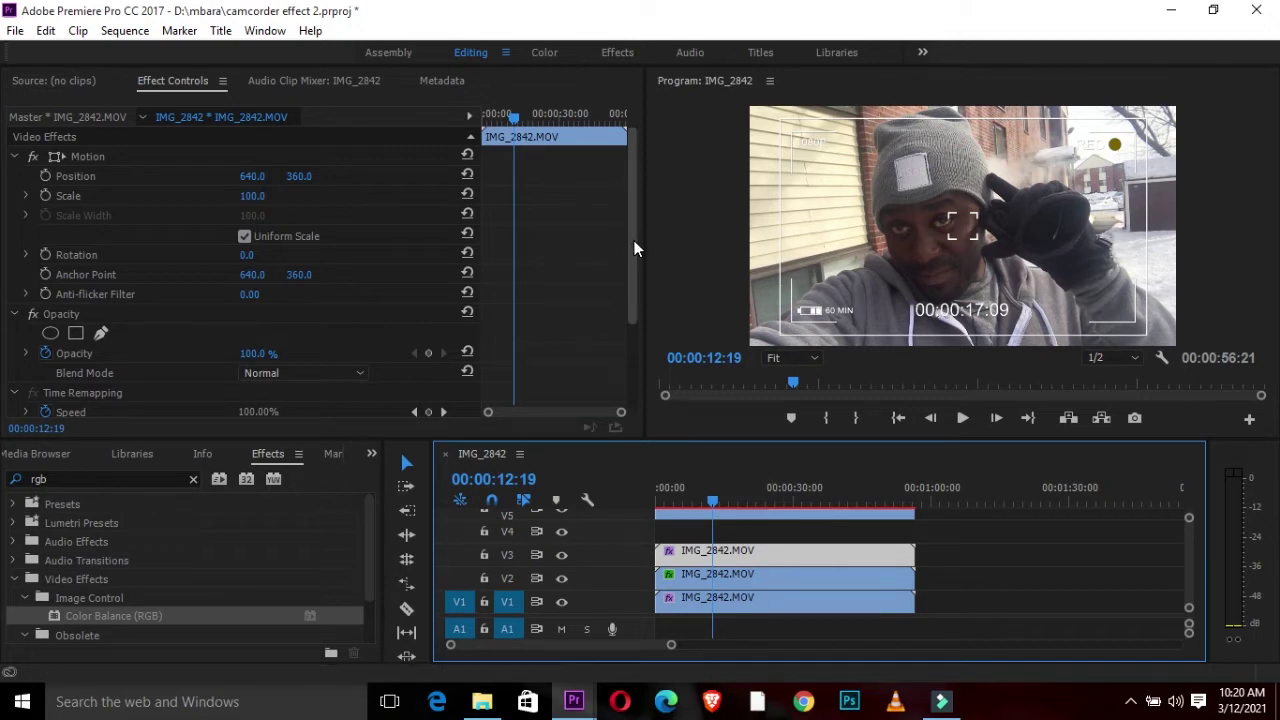
{"action": "left_click_drag", "start_coordinate": [634, 248], "coordinate": [637, 343]}
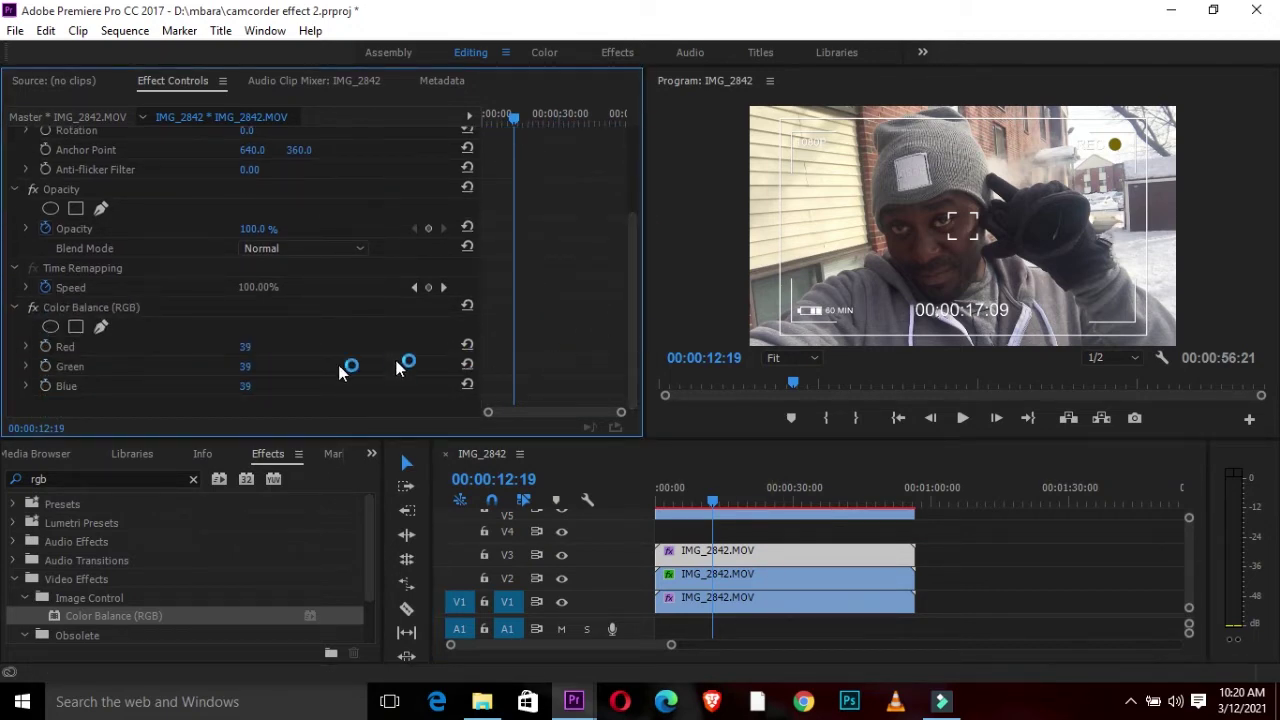
{"action": "left_click", "coordinate": [244, 388]}
{"action": "type", "text": "0"}
{"action": "key", "text": "Return"}
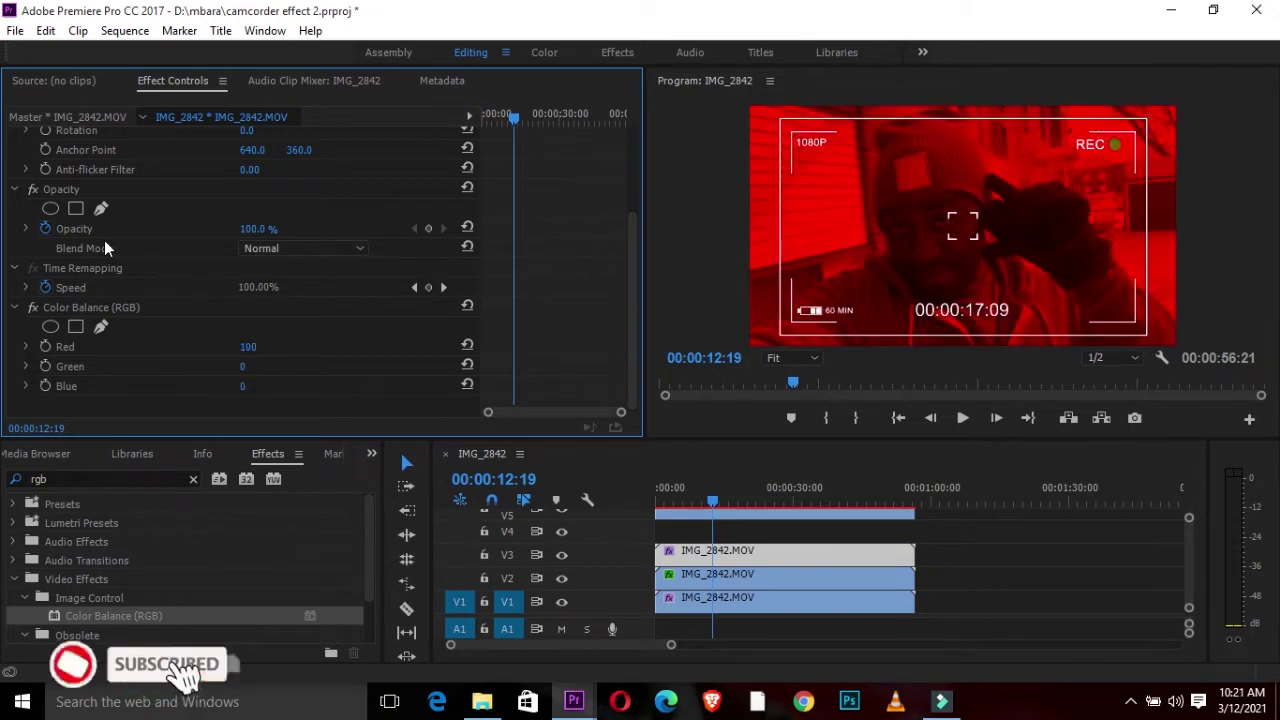
{"action": "left_click", "coordinate": [358, 247]}
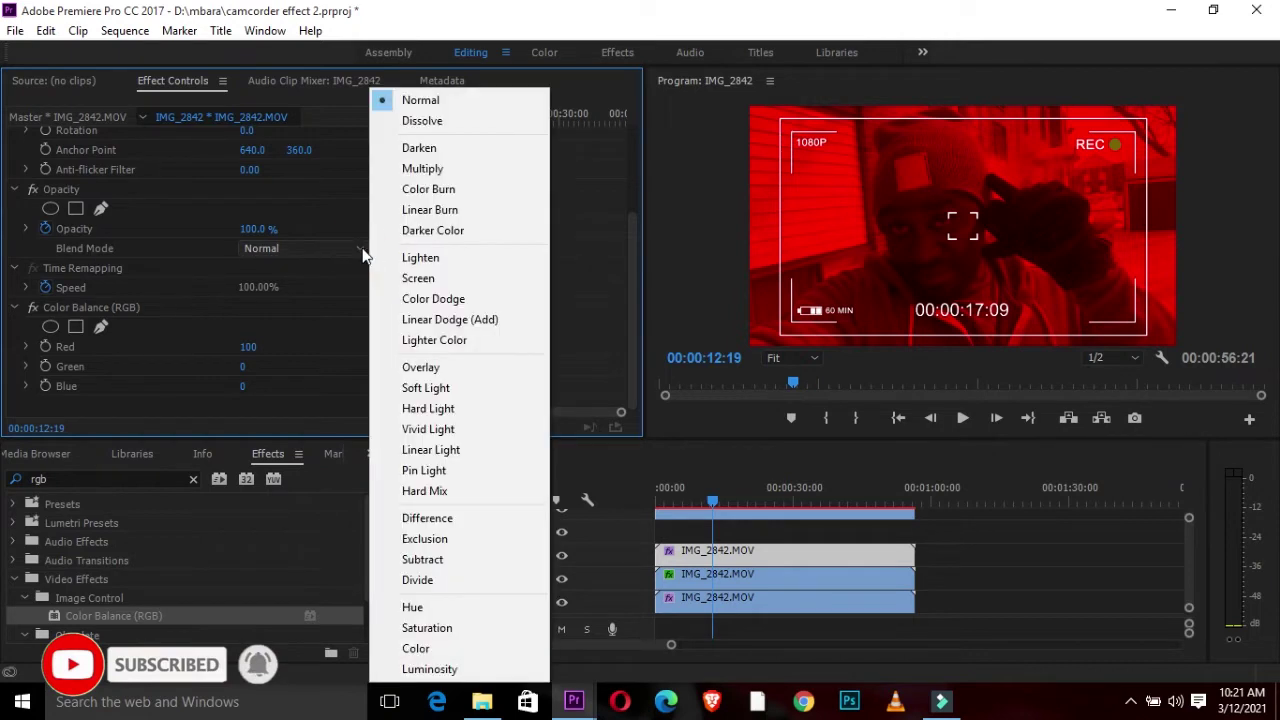
{"action": "left_click", "coordinate": [418, 280]}
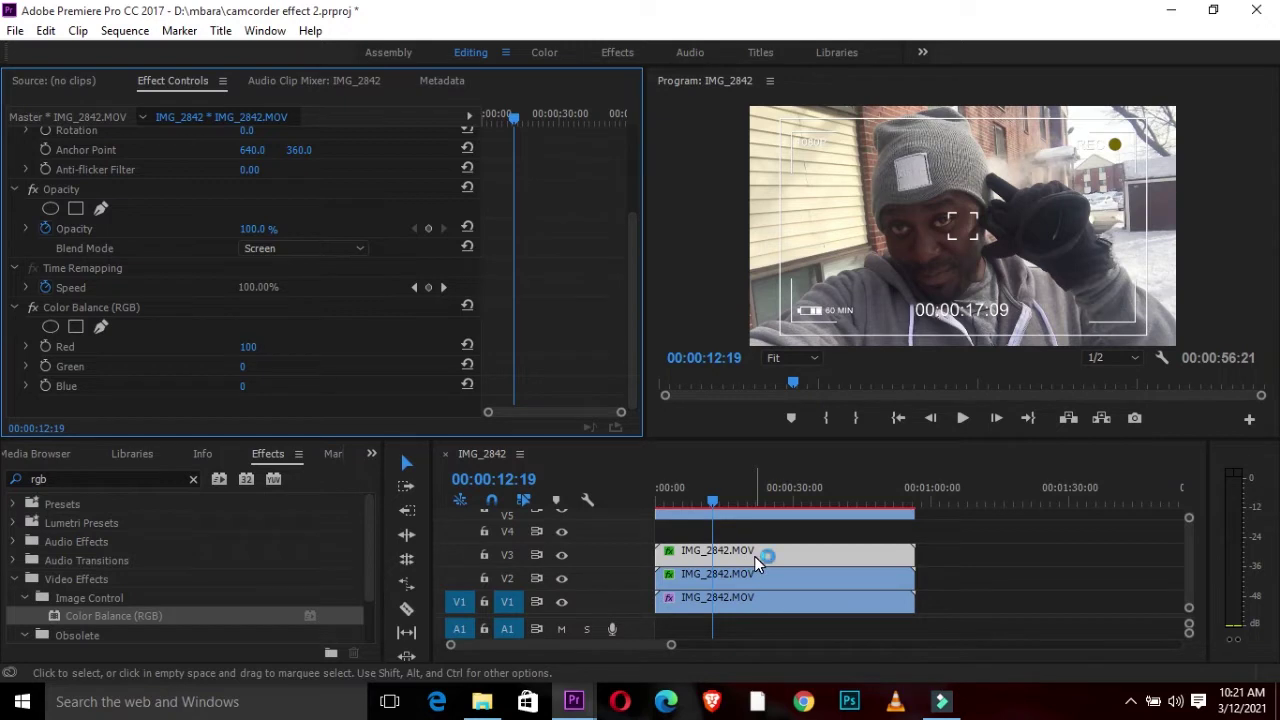
{"action": "left_click_drag", "start_coordinate": [630, 365], "coordinate": [622, 216]}
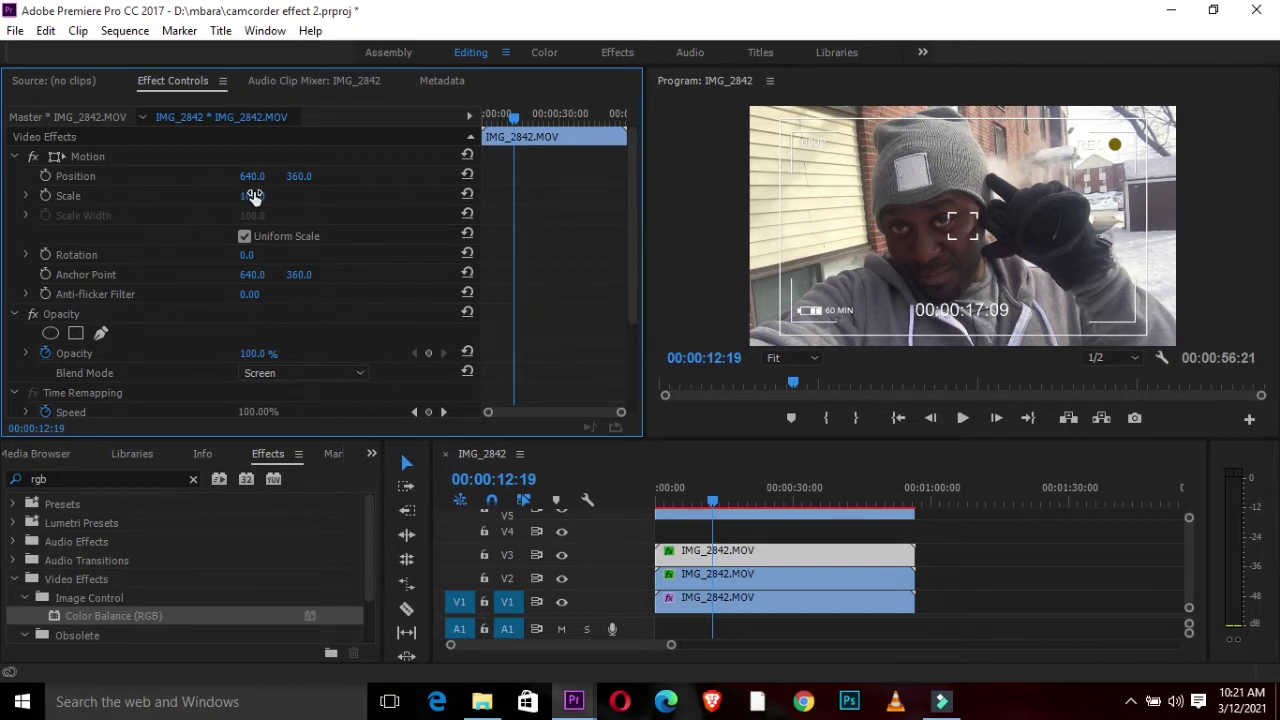
Save the project and scale the red top copy to 102.0 to split the colour channels.
{"action": "key", "text": "ctrl+s"}
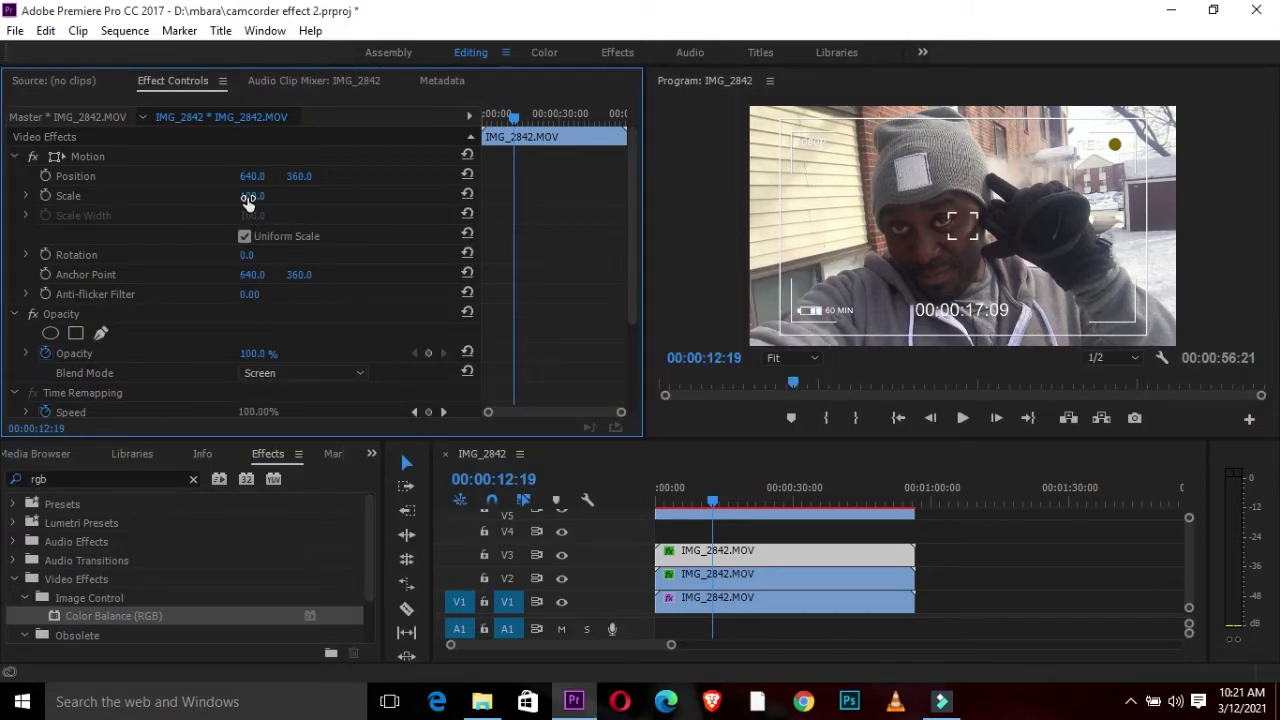
{"action": "left_click_drag", "start_coordinate": [248, 200], "coordinate": [313, 203]}
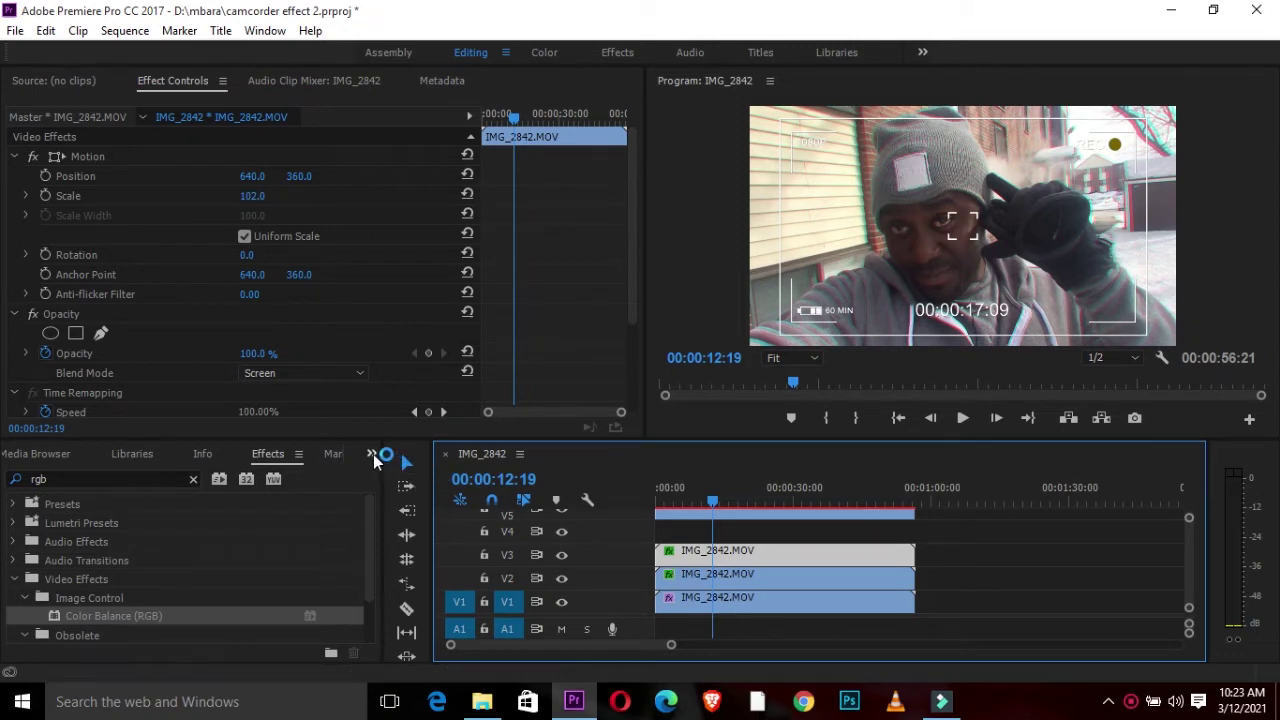
Create a new 1280×720 Adjustment Layer from the Project panel's New Item menu.
{"action": "left_click", "coordinate": [371, 453]}
{"action": "left_click", "coordinate": [405, 478]}
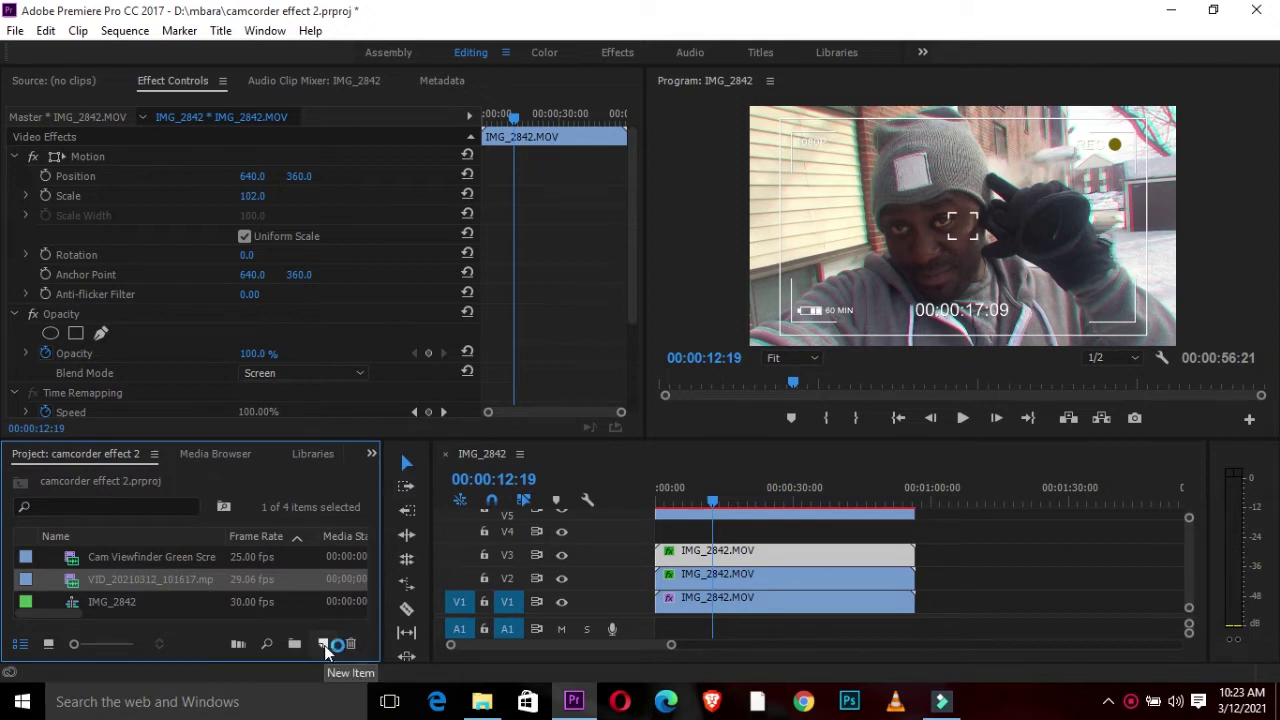
{"action": "left_click", "coordinate": [324, 645]}
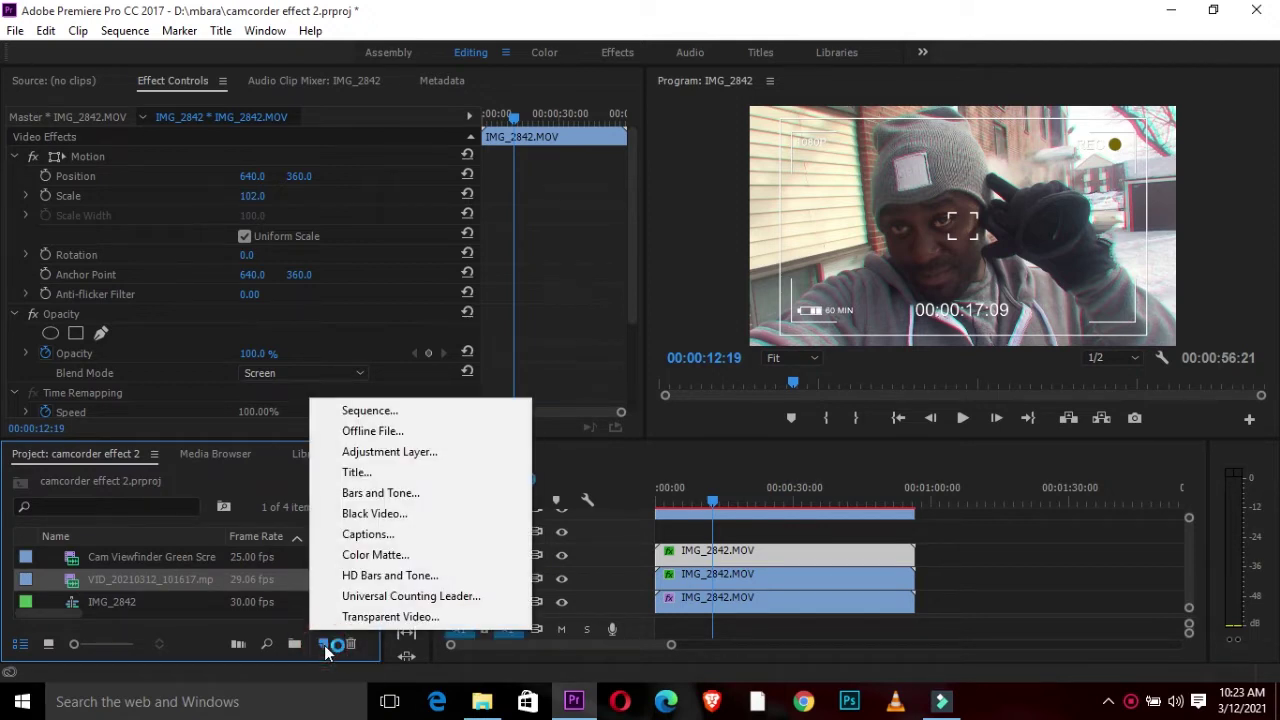
{"action": "left_click", "coordinate": [388, 455]}
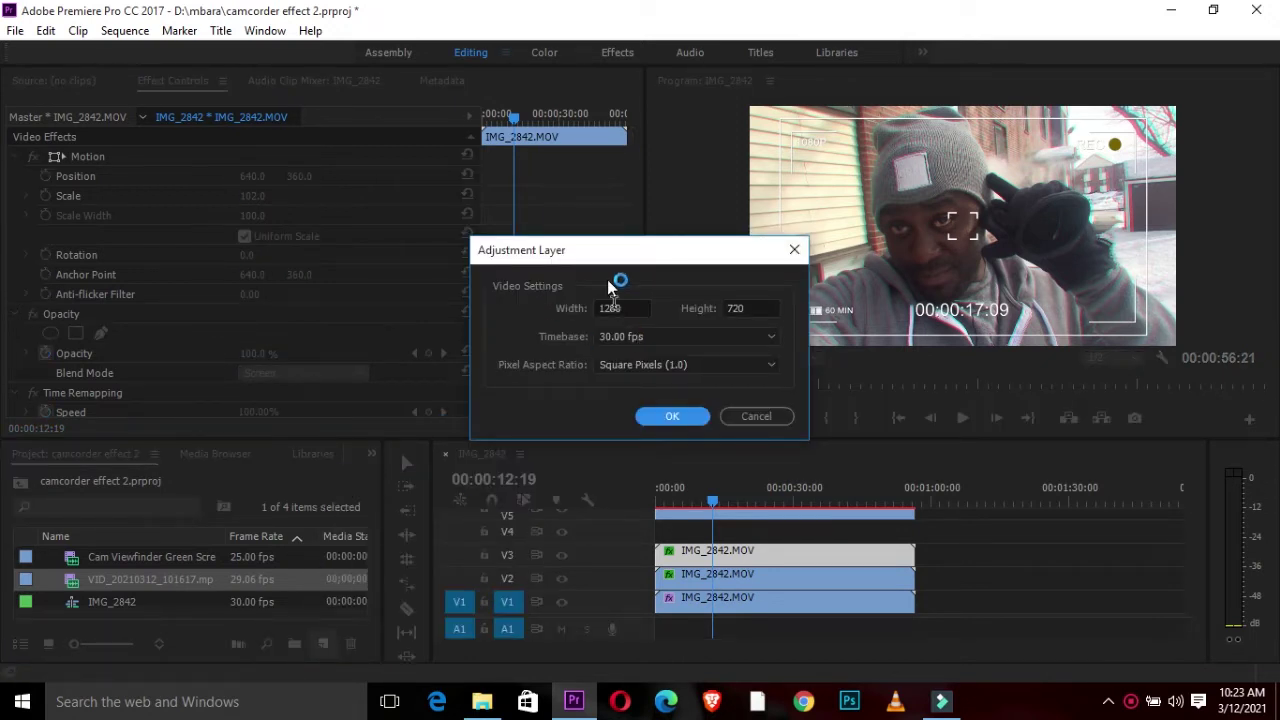
{"action": "left_click", "coordinate": [672, 415]}
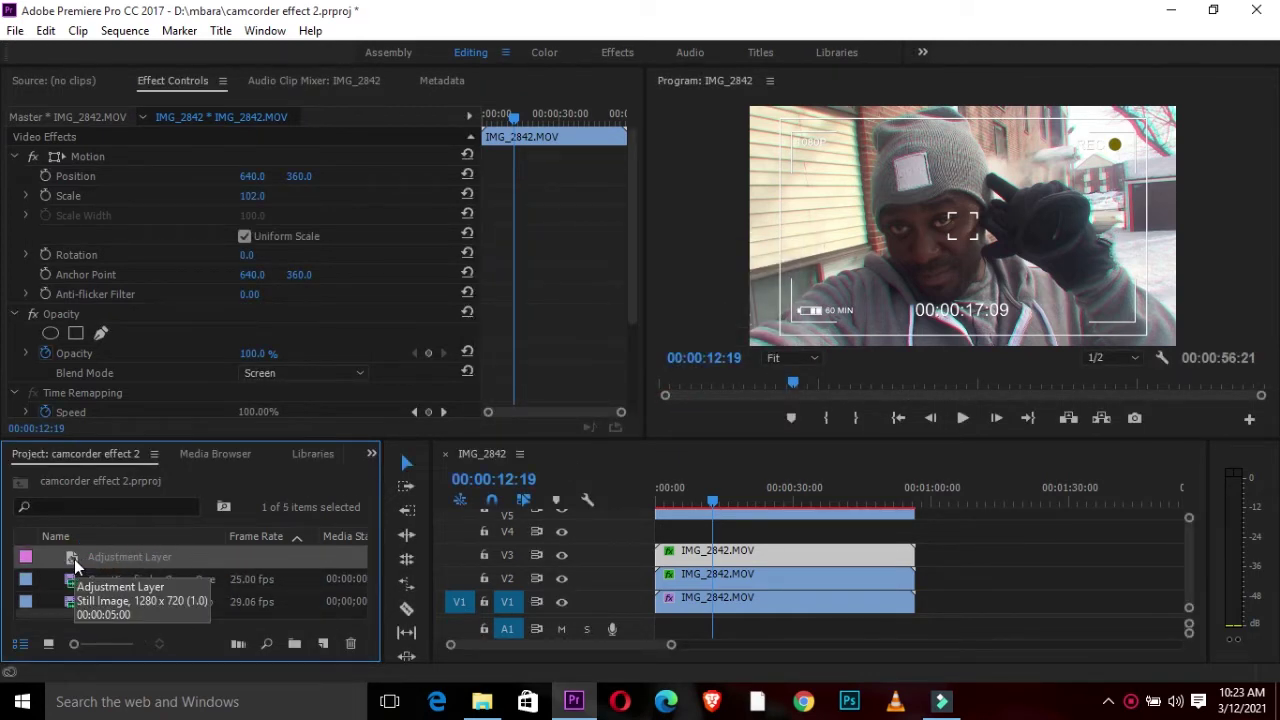
Place the adjustment layer on V4 and extend it to the full length of the clips.
{"action": "left_click_drag", "start_coordinate": [74, 559], "coordinate": [666, 531]}
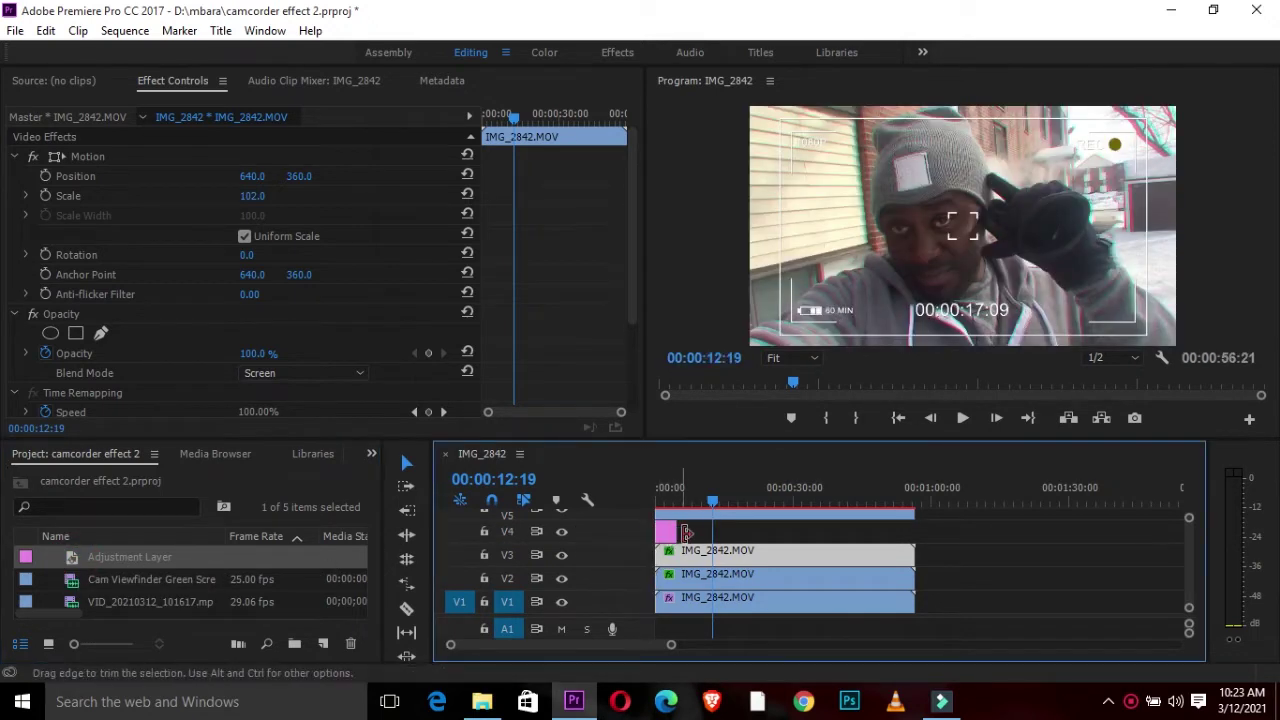
{"action": "left_click", "coordinate": [687, 533]}
{"action": "left_click_drag", "start_coordinate": [830, 535], "coordinate": [913, 534]}
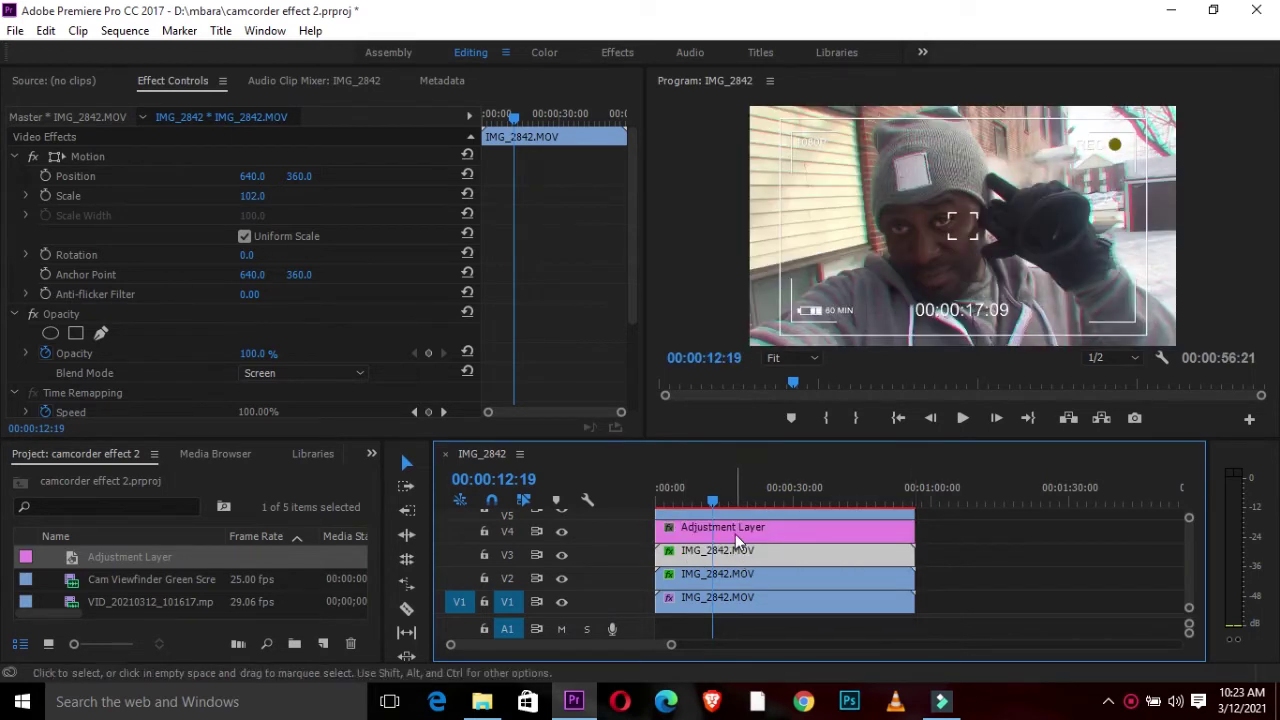
Find the Noise effect in the Effects library and apply it to the adjustment layer.
{"action": "left_click", "coordinate": [372, 456]}
{"action": "left_click", "coordinate": [403, 558]}
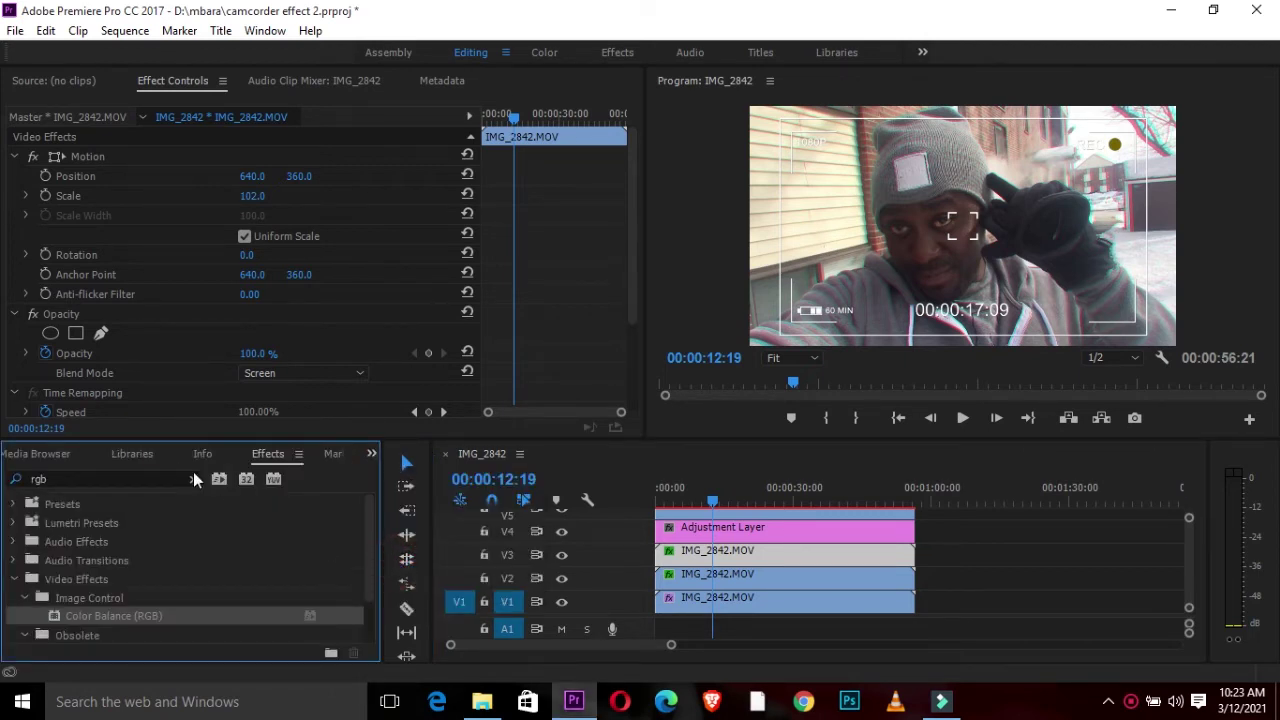
{"action": "left_click", "coordinate": [192, 479]}
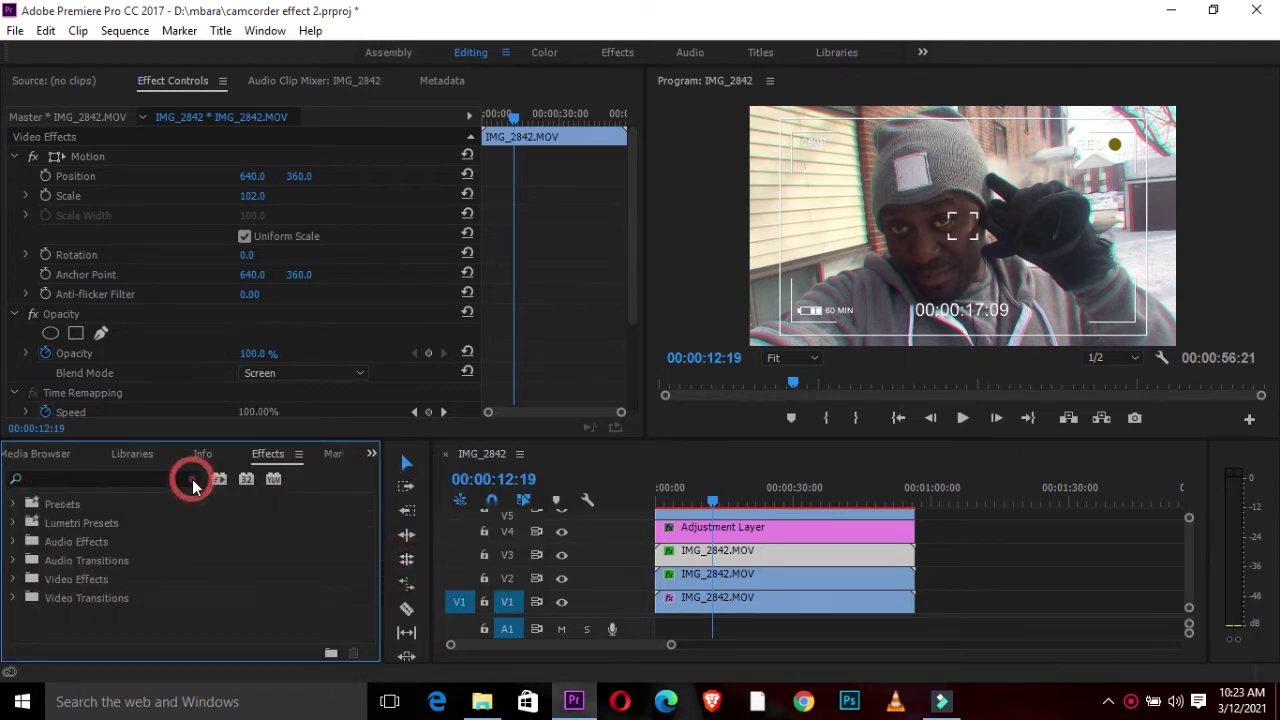
{"action": "left_click", "coordinate": [160, 479]}
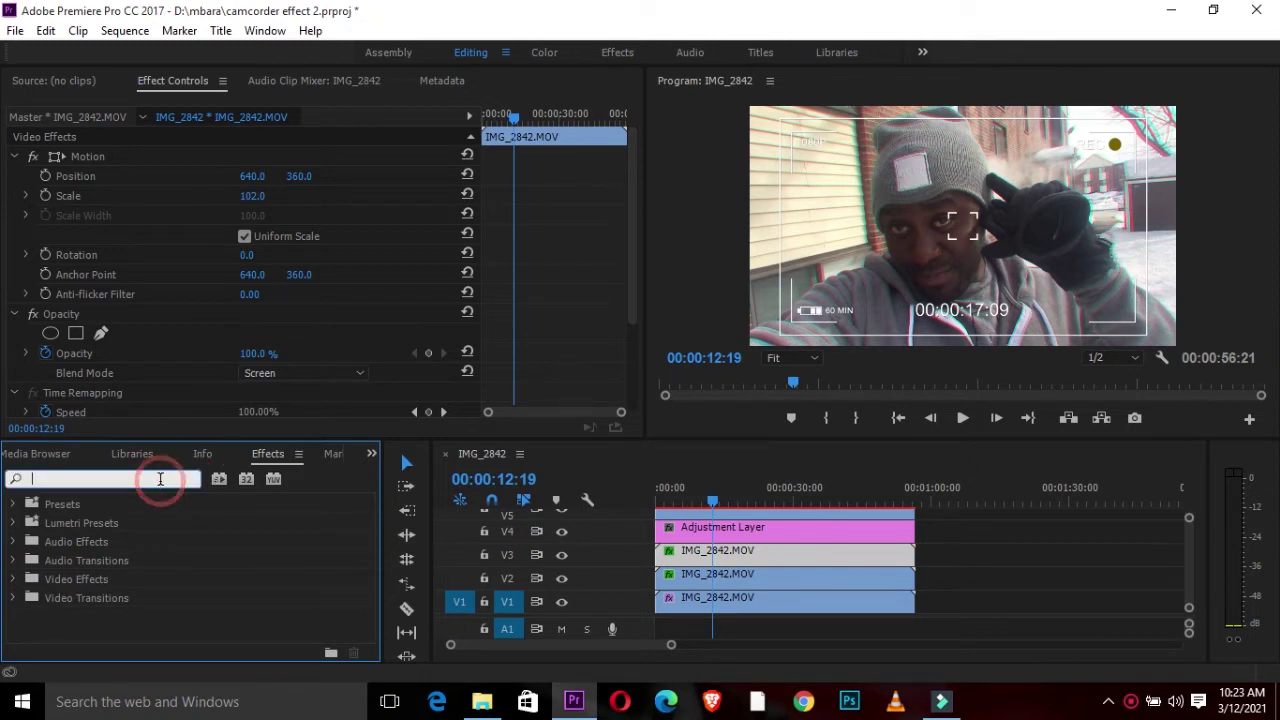
{"action": "type", "text": "noise"}
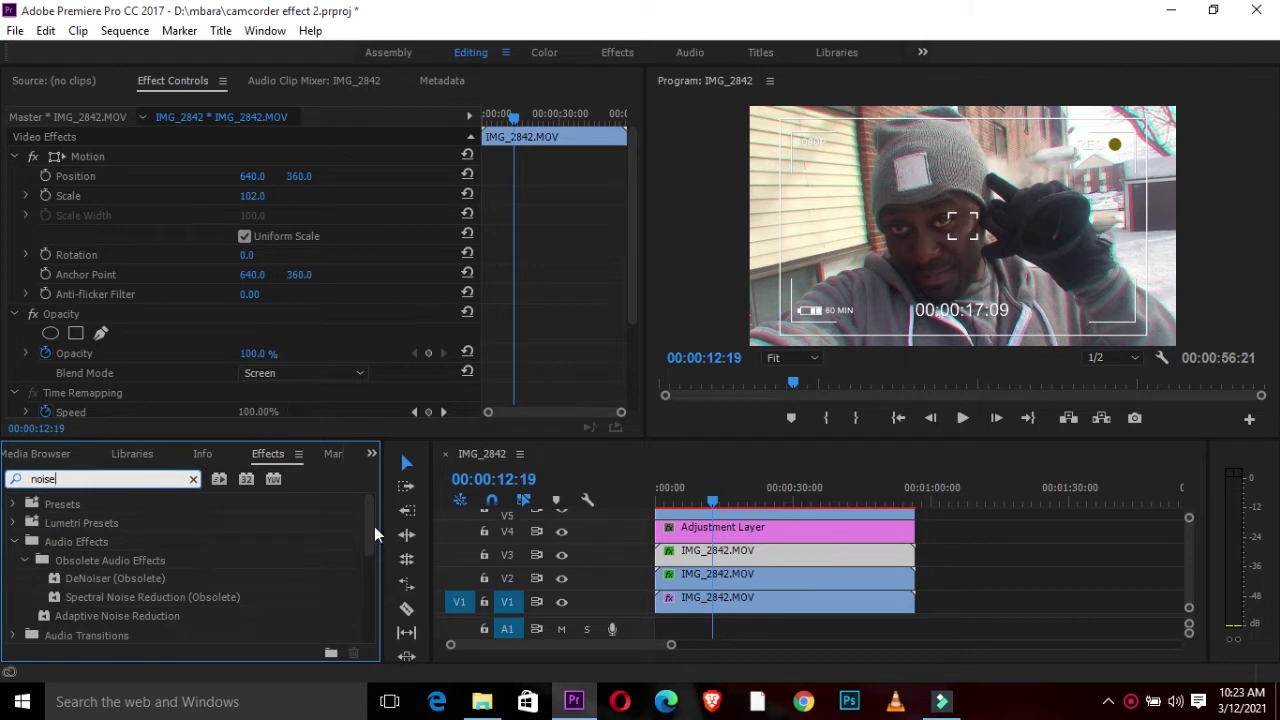
{"action": "left_click_drag", "start_coordinate": [369, 520], "coordinate": [371, 606]}
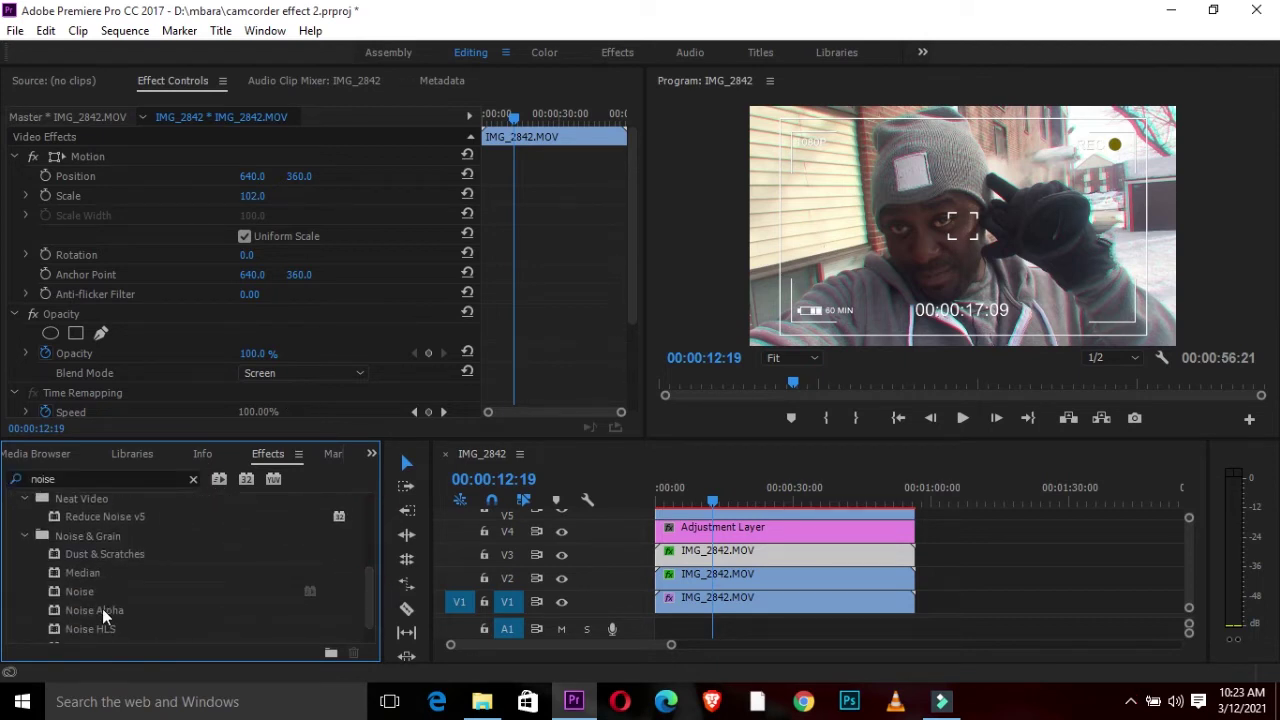
{"action": "left_click_drag", "start_coordinate": [53, 591], "coordinate": [700, 530]}
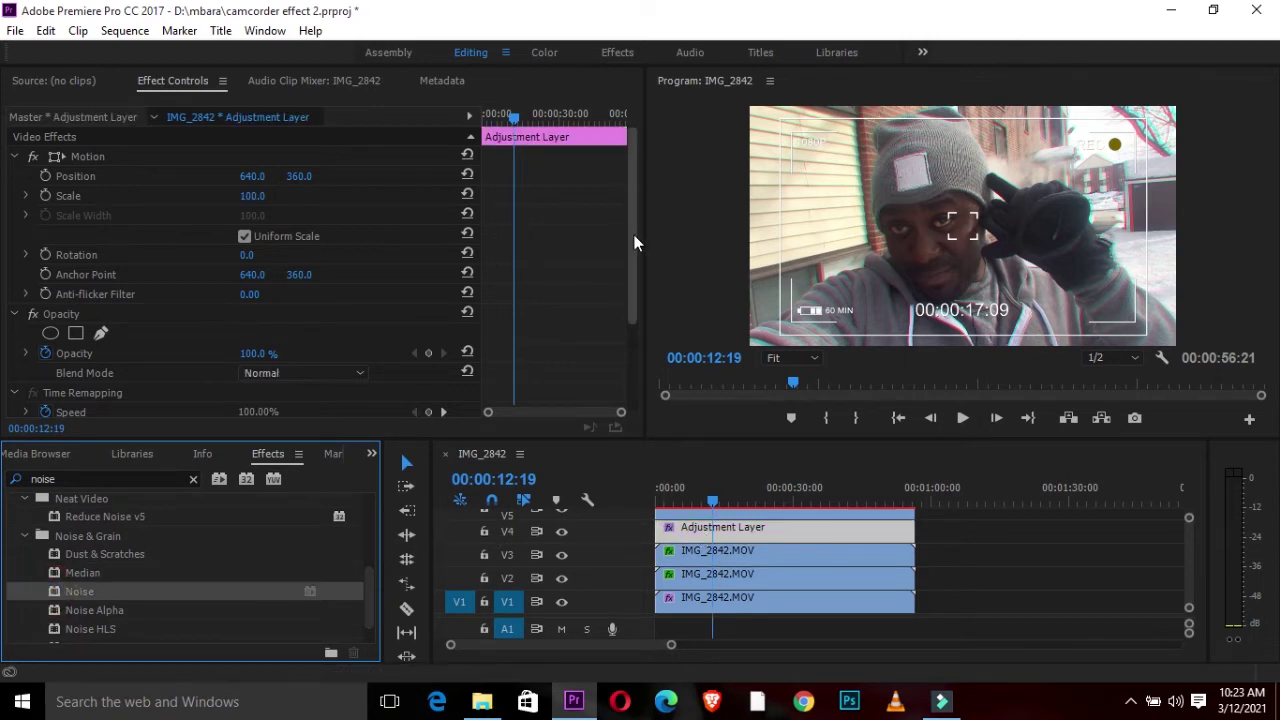
Set Amount of Noise to 25% and move the viewfinder clip onto track V5.
{"action": "left_click_drag", "start_coordinate": [634, 243], "coordinate": [641, 350]}
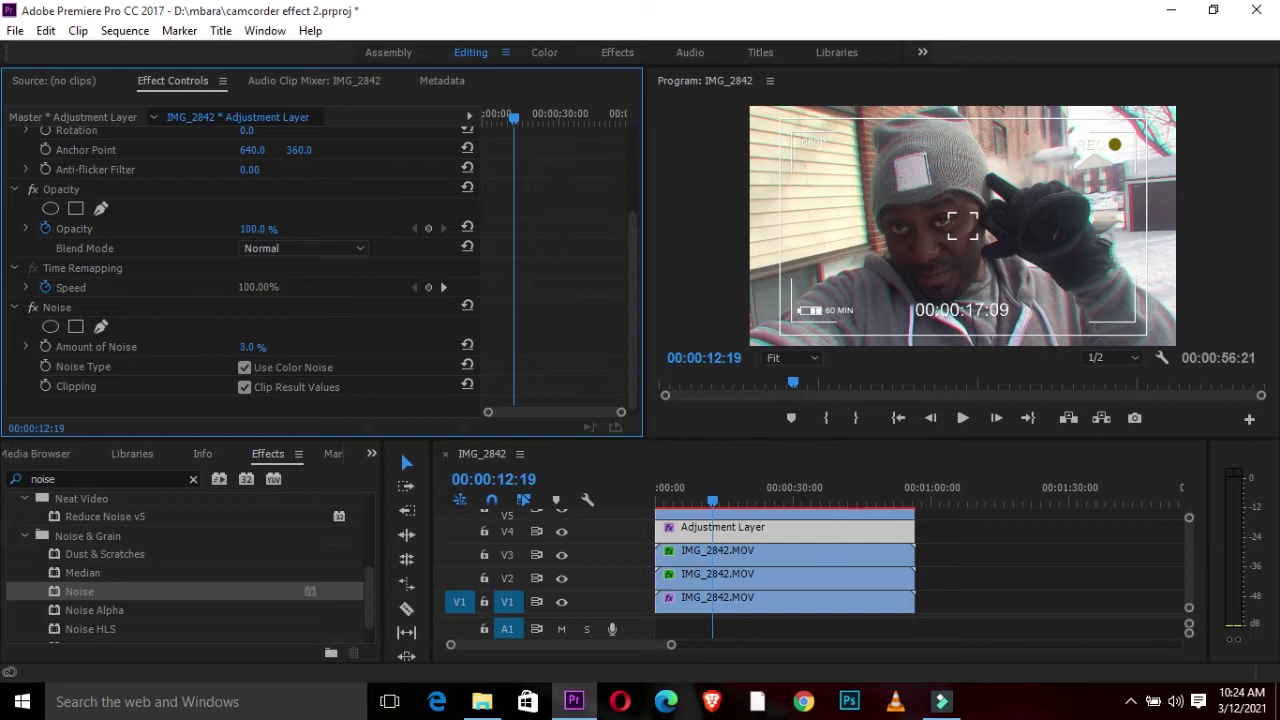
{"action": "left_click_drag", "start_coordinate": [252, 346], "coordinate": [260, 346]}
{"action": "left_click_drag", "start_coordinate": [399, 349], "coordinate": [862, 537]}
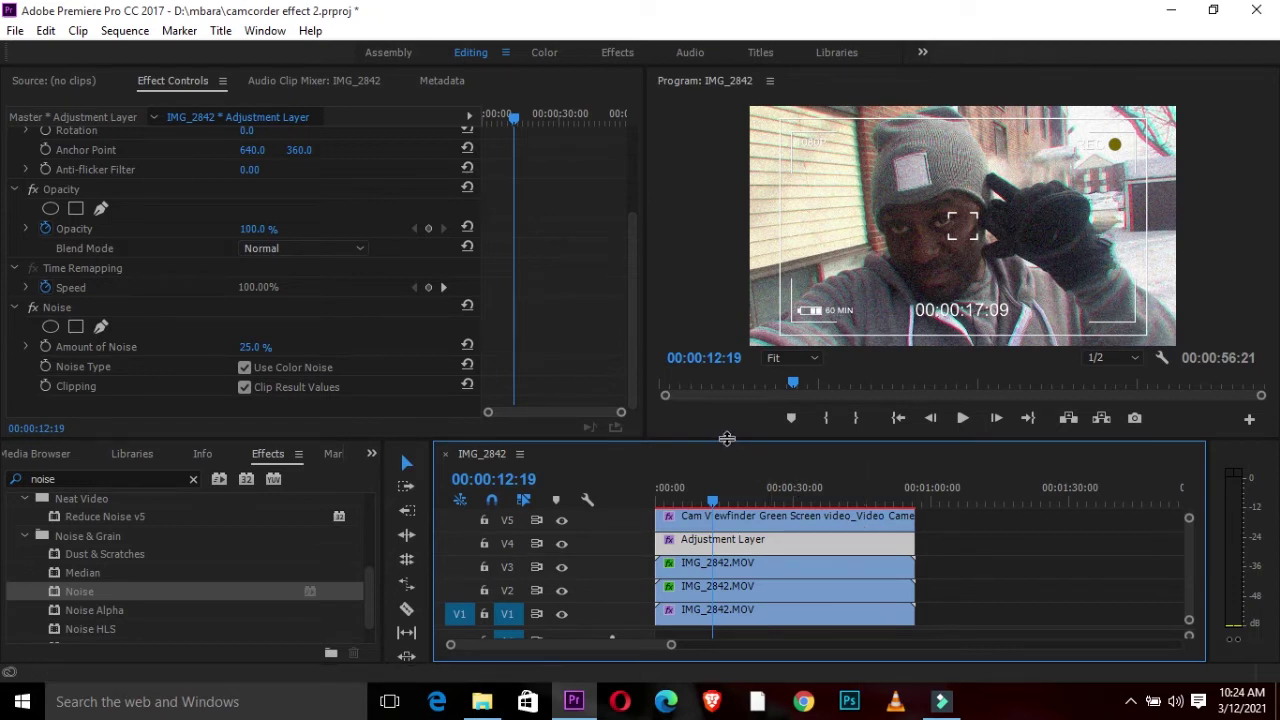
Enlarge the timeline panel and move the viewfinder overlay up to new track V6.
{"action": "left_click_drag", "start_coordinate": [727, 438], "coordinate": [727, 413]}
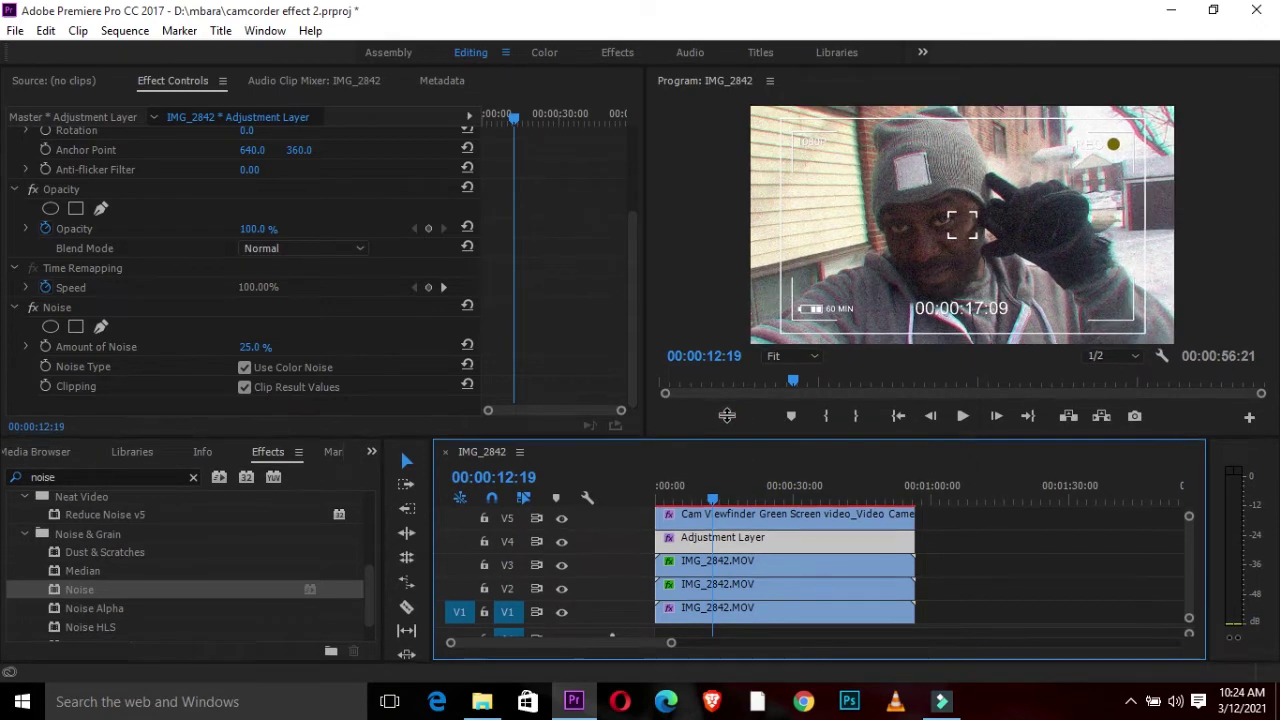
{"action": "left_click_drag", "start_coordinate": [727, 413], "coordinate": [727, 389]}
{"action": "left_click_drag", "start_coordinate": [756, 513], "coordinate": [758, 500]}
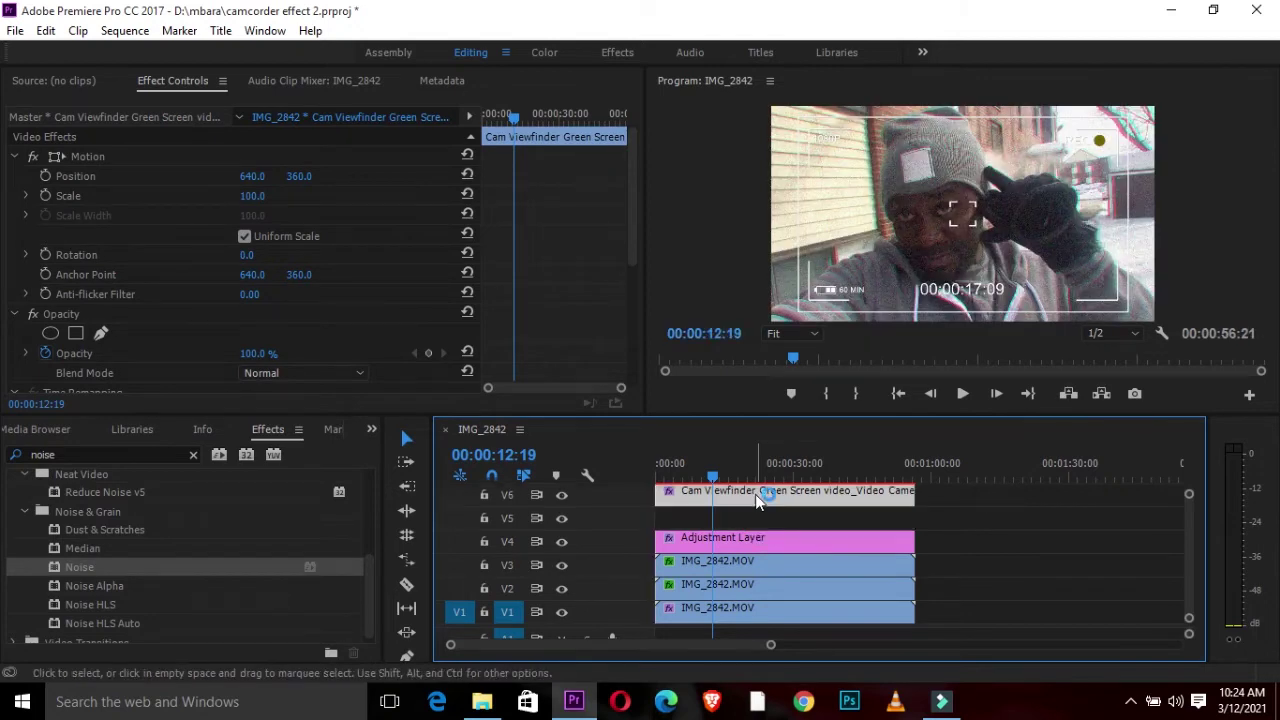
Create a new 1280x720 Transparent Video item in the Project panel.
{"action": "left_click", "coordinate": [371, 431]}
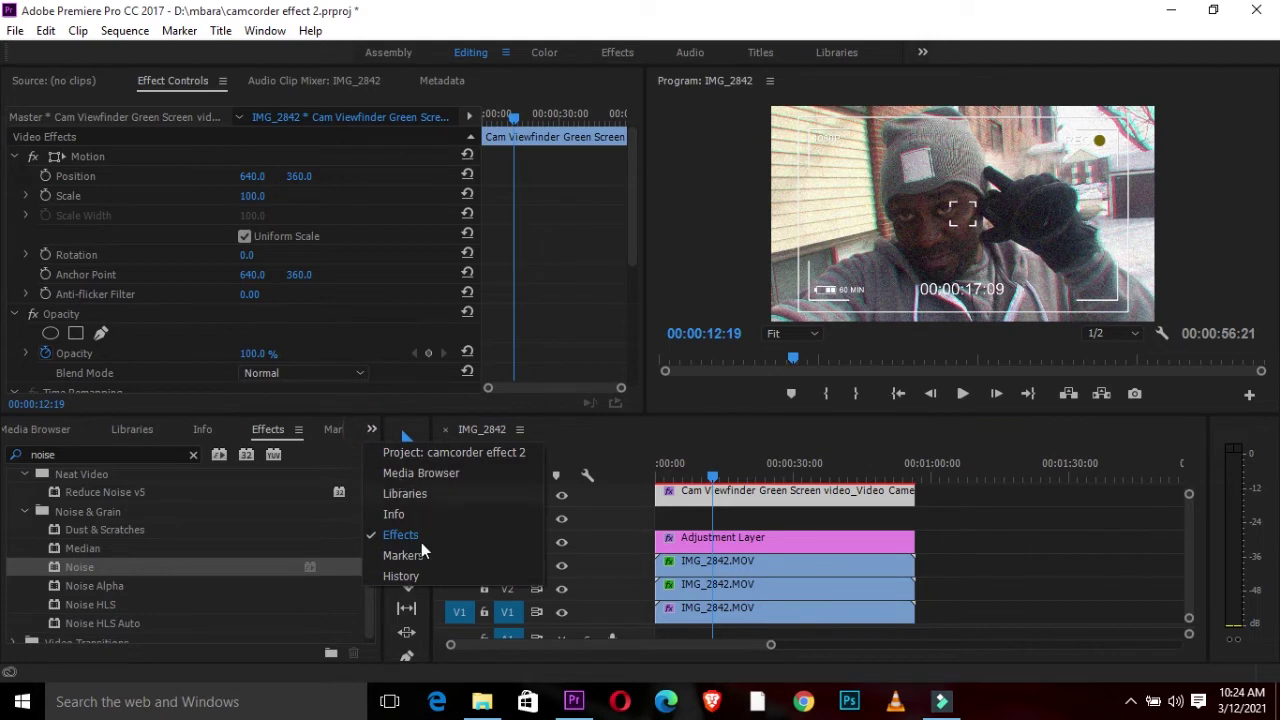
{"action": "left_click", "coordinate": [410, 493]}
{"action": "left_click", "coordinate": [407, 453]}
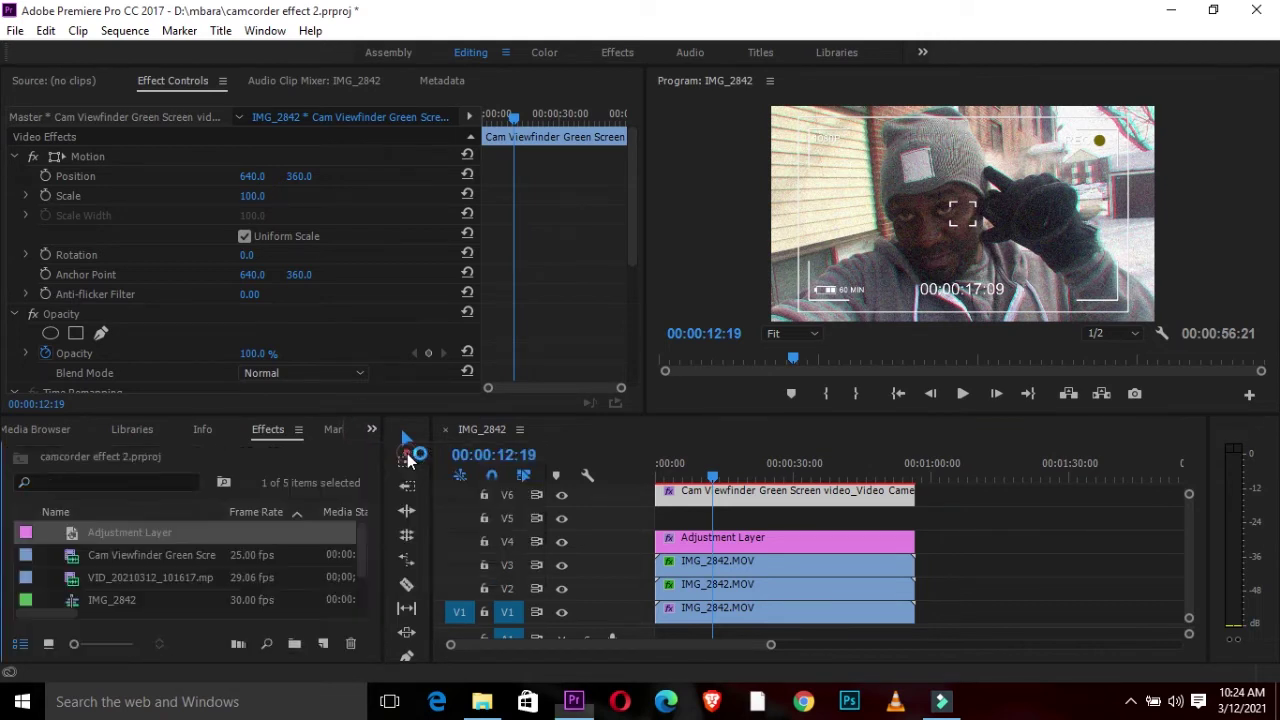
{"action": "left_click", "coordinate": [324, 645]}
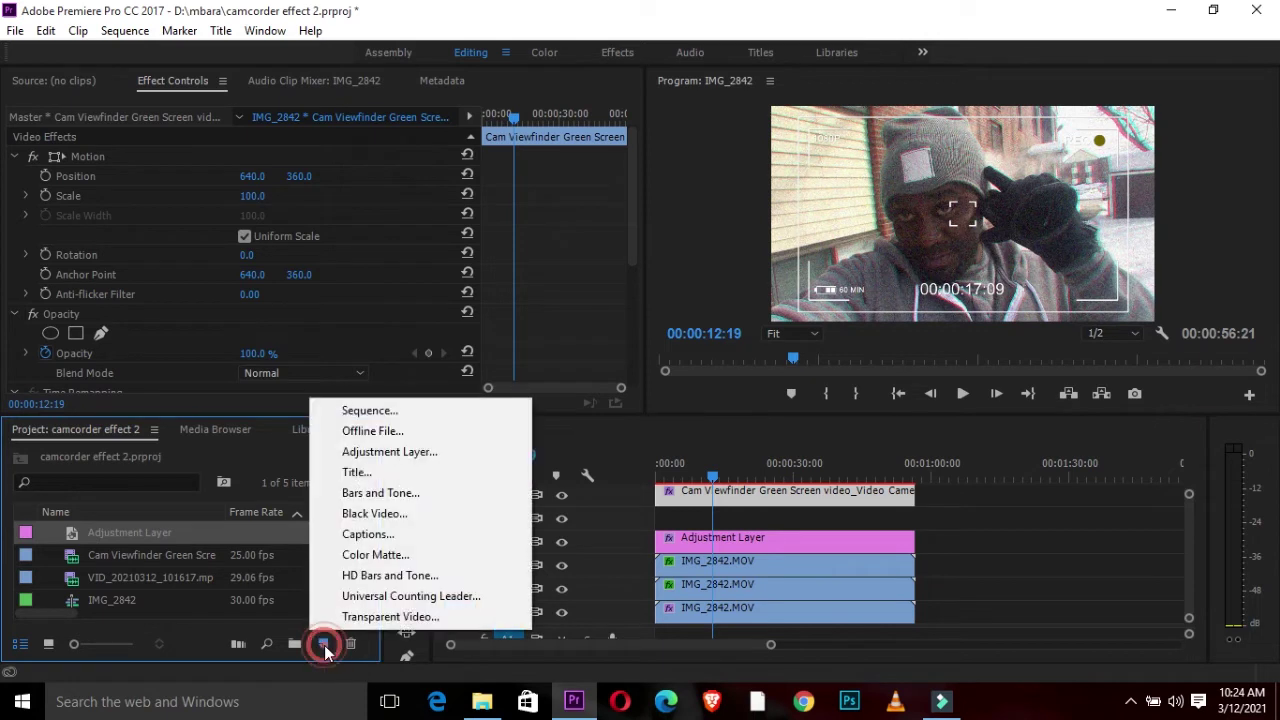
{"action": "left_click", "coordinate": [381, 619]}
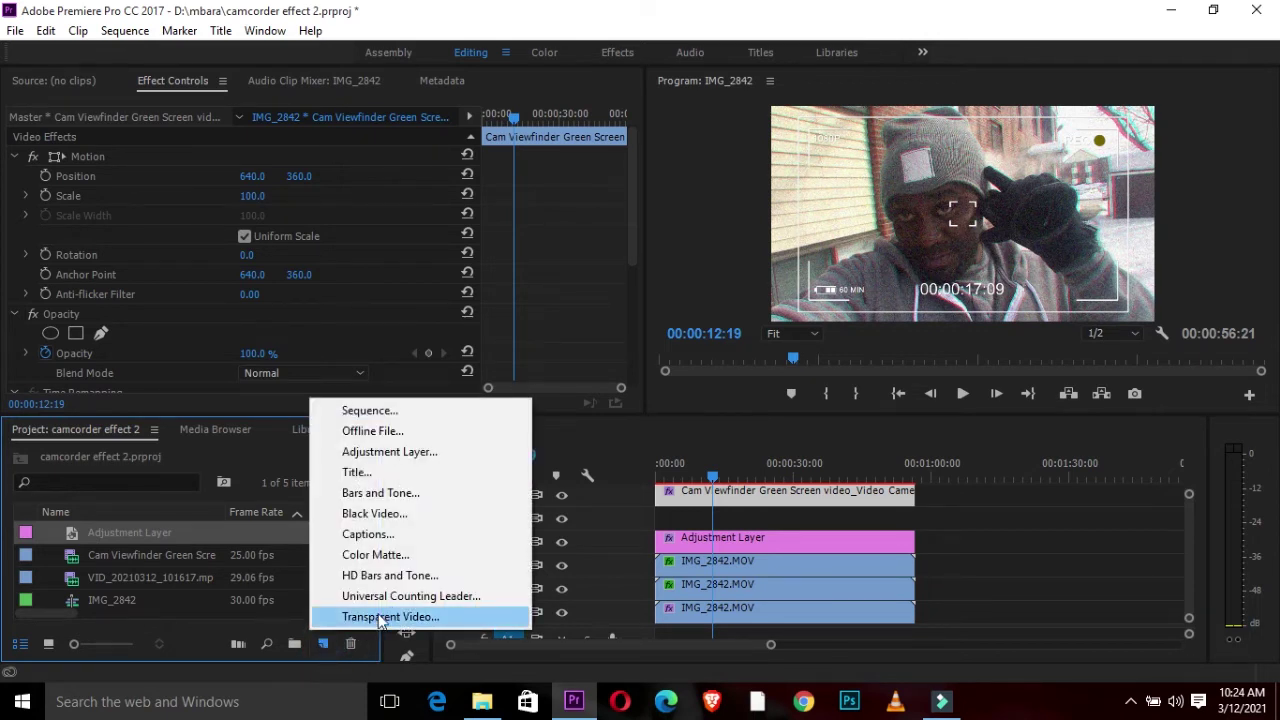
{"action": "left_click", "coordinate": [381, 619]}
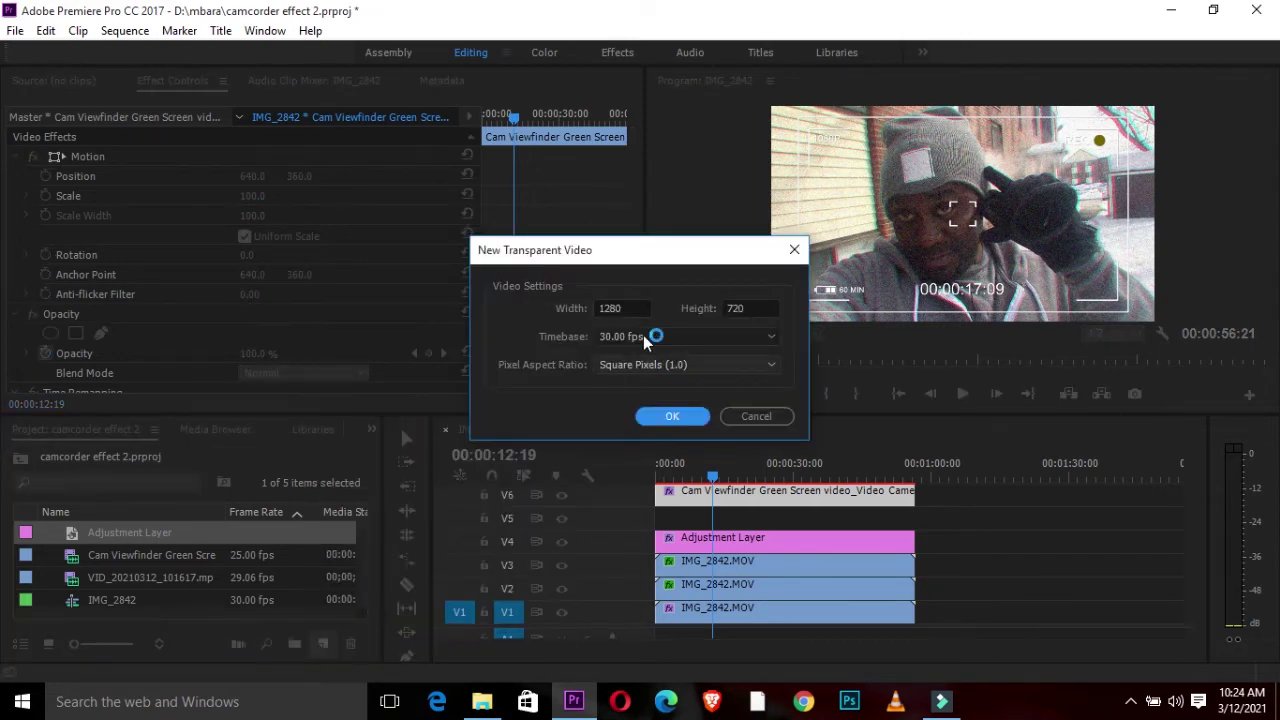
{"action": "left_click", "coordinate": [670, 417]}
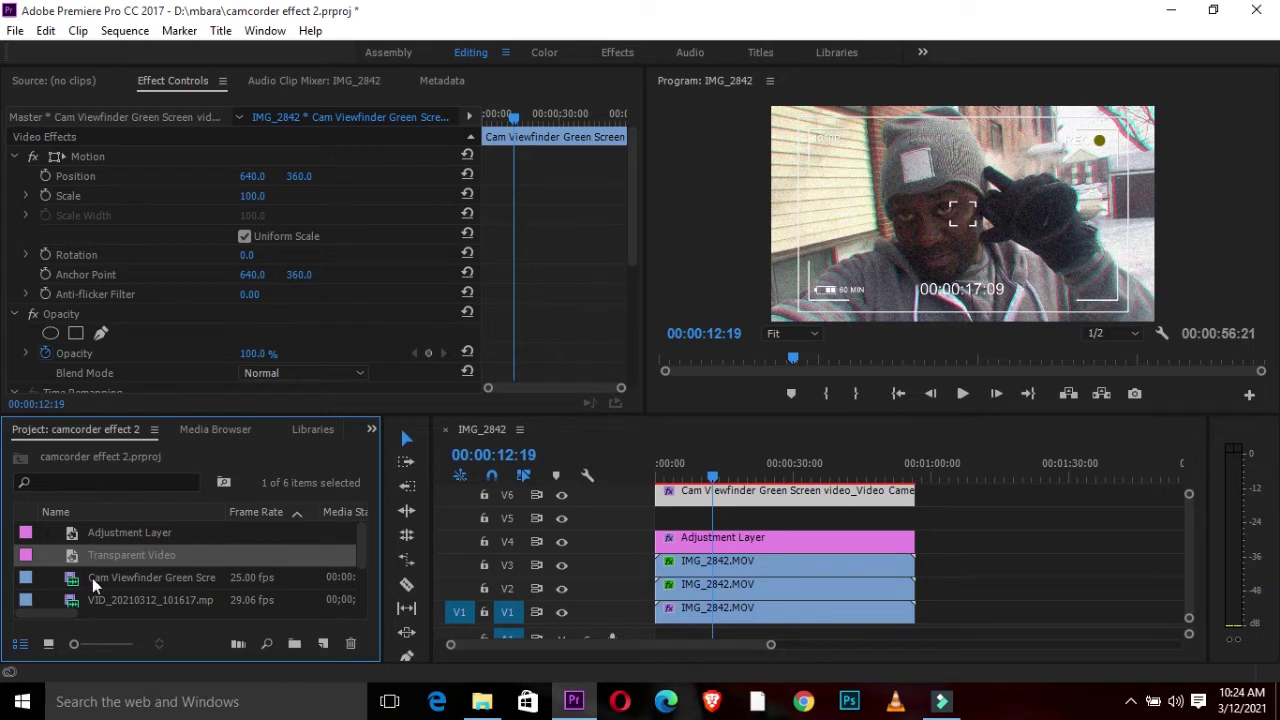
Place the Transparent Video on V5, stretch it to the sequence end, and clear the noise search.
{"action": "left_click", "coordinate": [76, 561]}
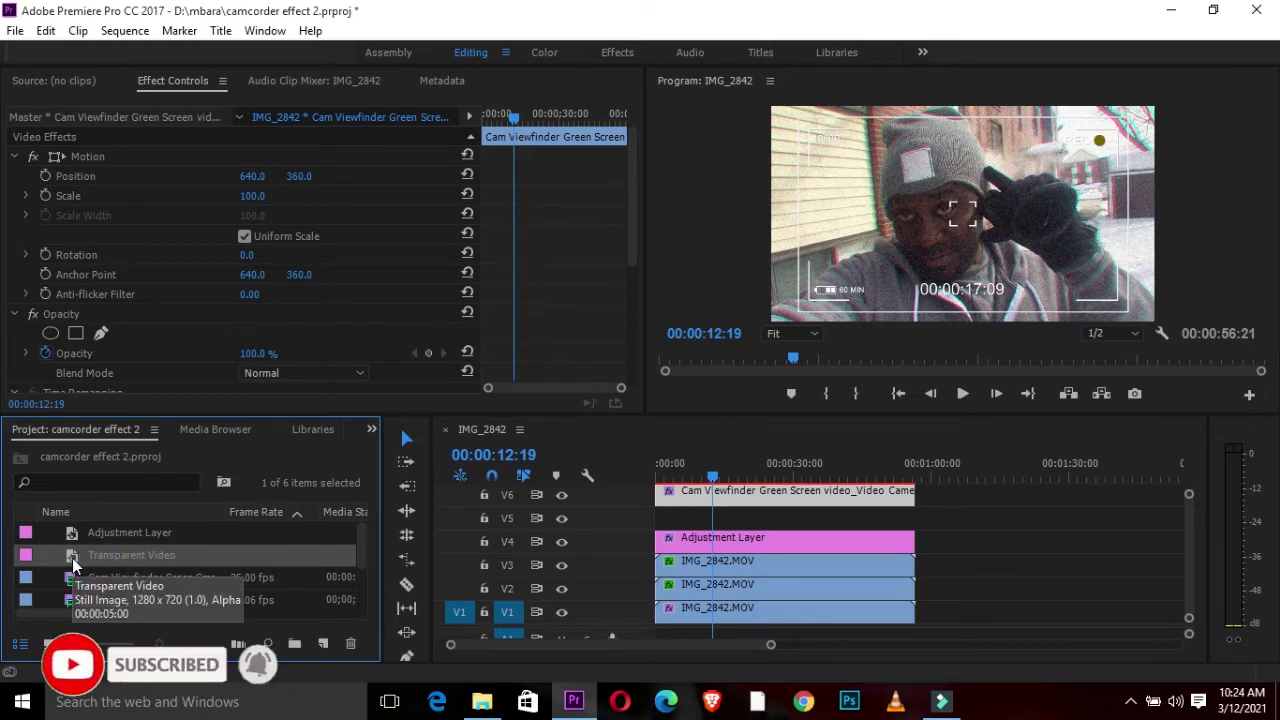
{"action": "left_click_drag", "start_coordinate": [72, 558], "coordinate": [910, 522]}
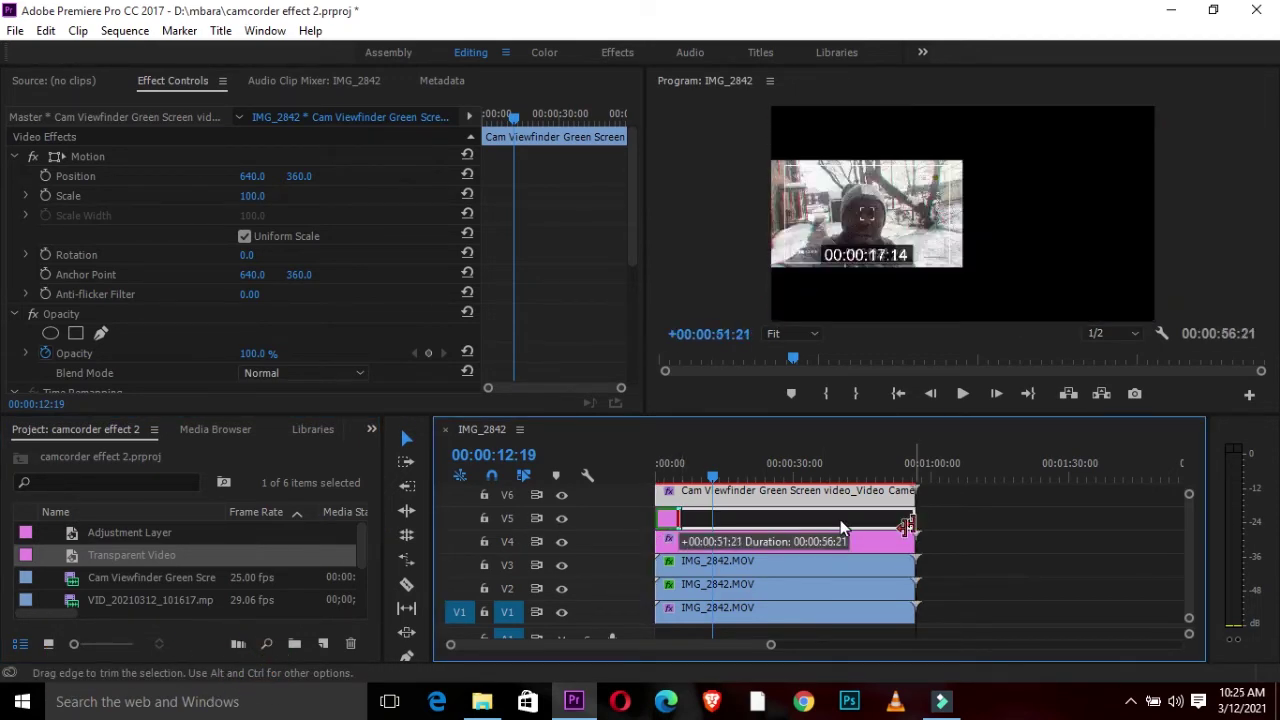
{"action": "left_click_drag", "start_coordinate": [907, 527], "coordinate": [910, 527]}
{"action": "left_click", "coordinate": [371, 429]}
{"action": "left_click", "coordinate": [404, 532]}
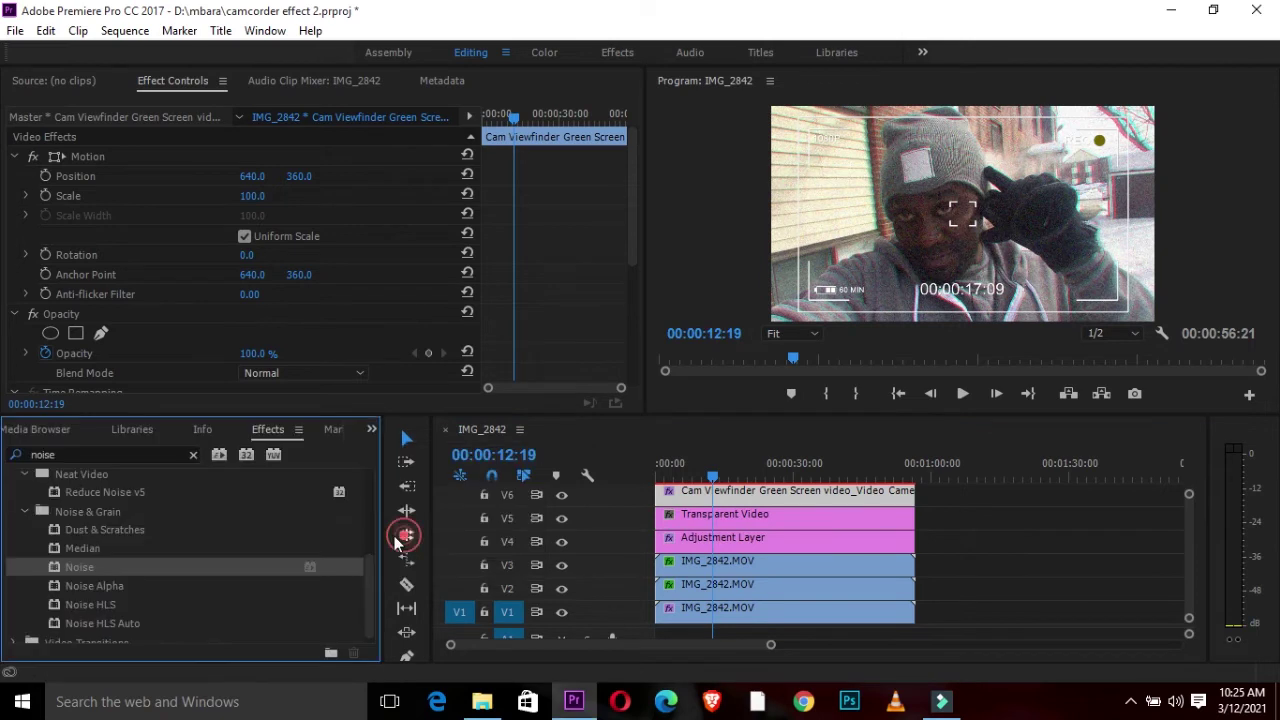
{"action": "left_click", "coordinate": [192, 456]}
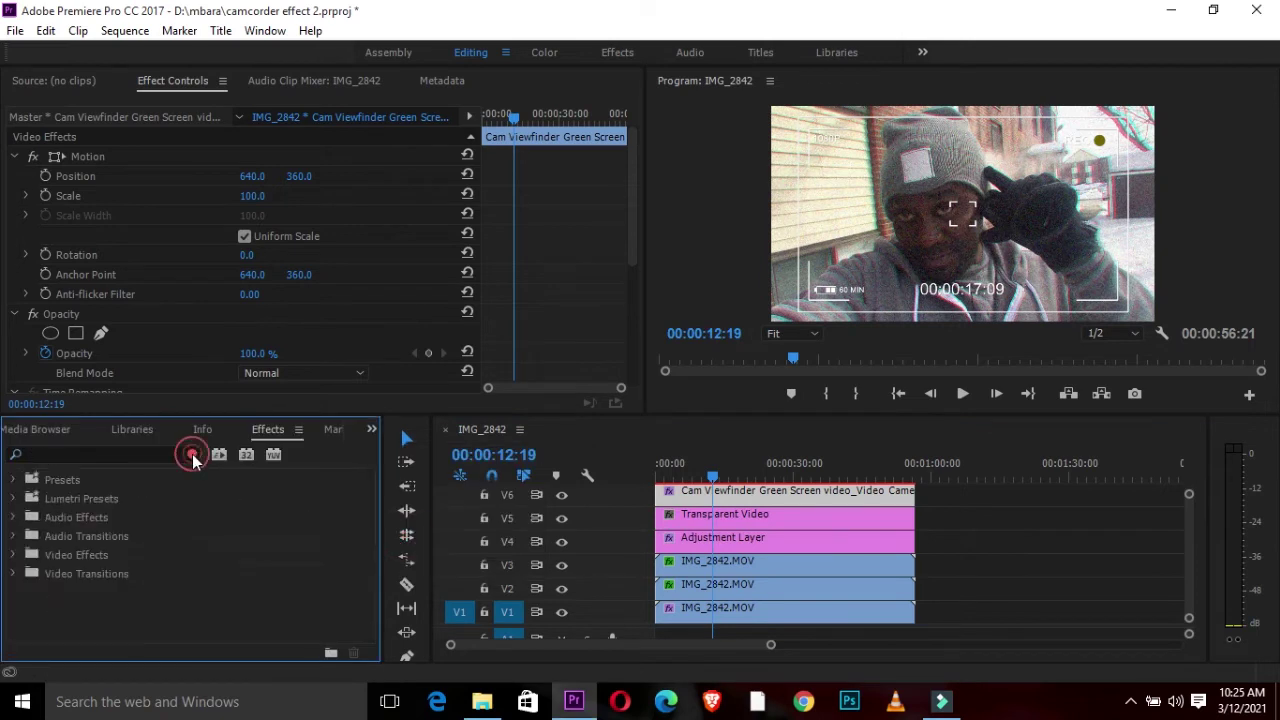
Search Effects for 'grid' and apply the Grid effect to the Transparent Video clip.
{"action": "left_click", "coordinate": [136, 456]}
{"action": "type", "text": "grid"}
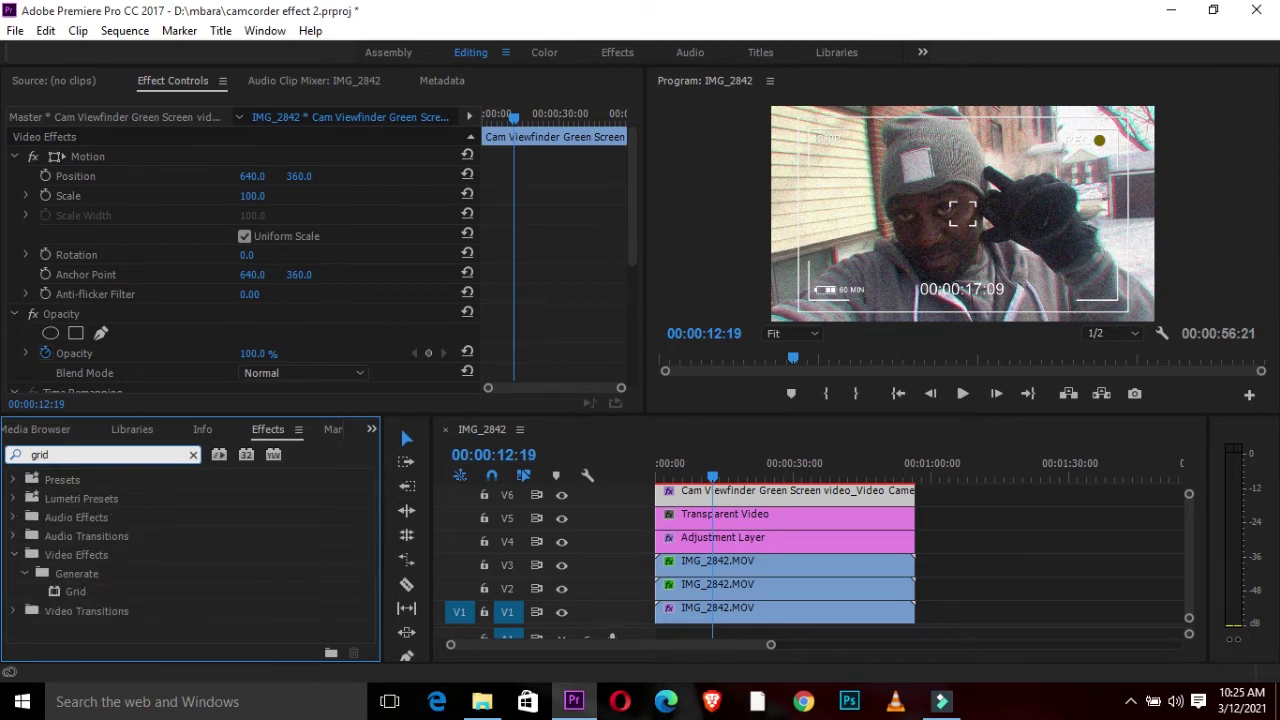
{"action": "left_click", "coordinate": [55, 596]}
{"action": "left_click_drag", "start_coordinate": [55, 596], "coordinate": [683, 518]}
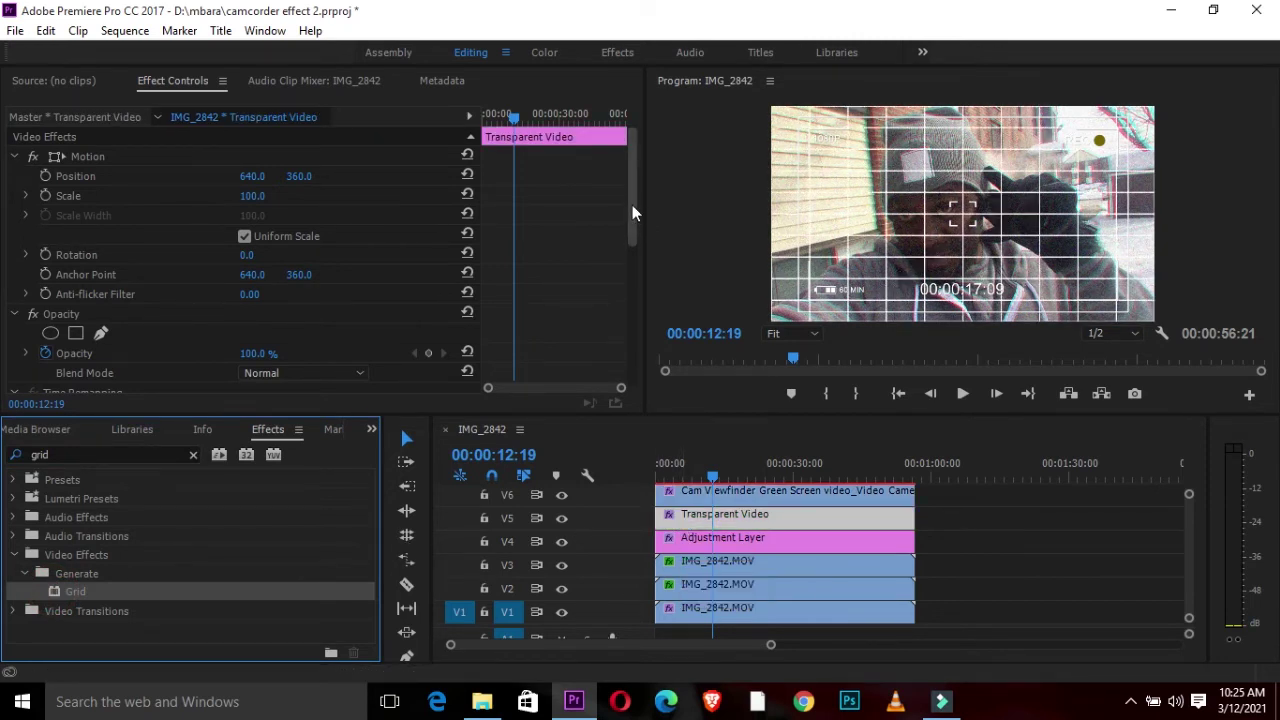
{"action": "left_click_drag", "start_coordinate": [632, 205], "coordinate": [637, 320]}
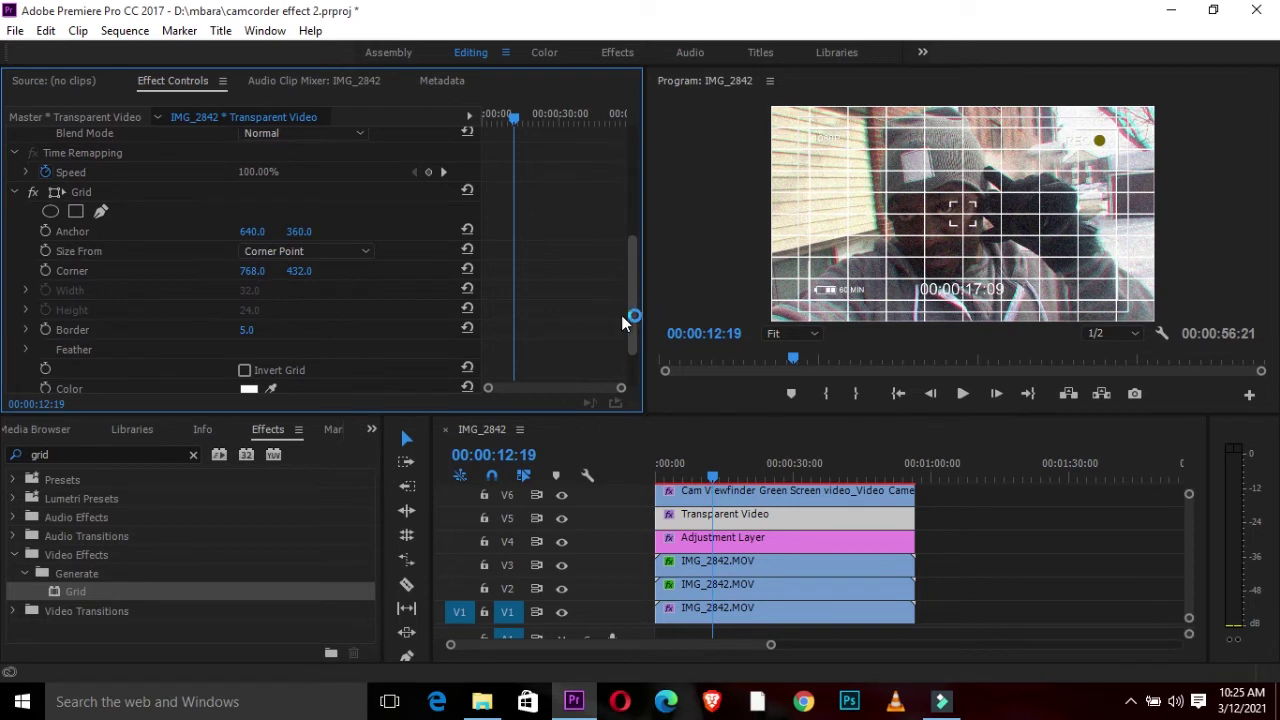
Set the Grid anchor X to 0 and size it with Width & Height Sliders.
{"action": "left_click", "coordinate": [254, 231]}
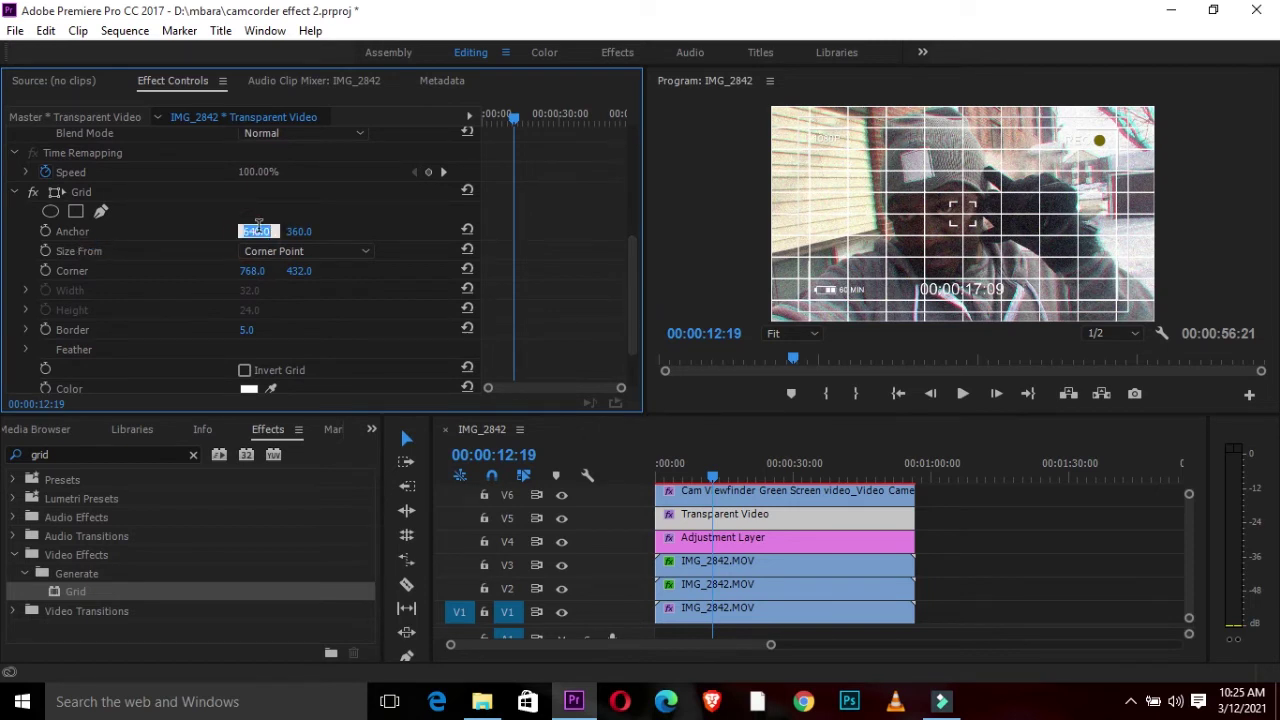
{"action": "type", "text": "00"}
{"action": "key", "text": "Return"}
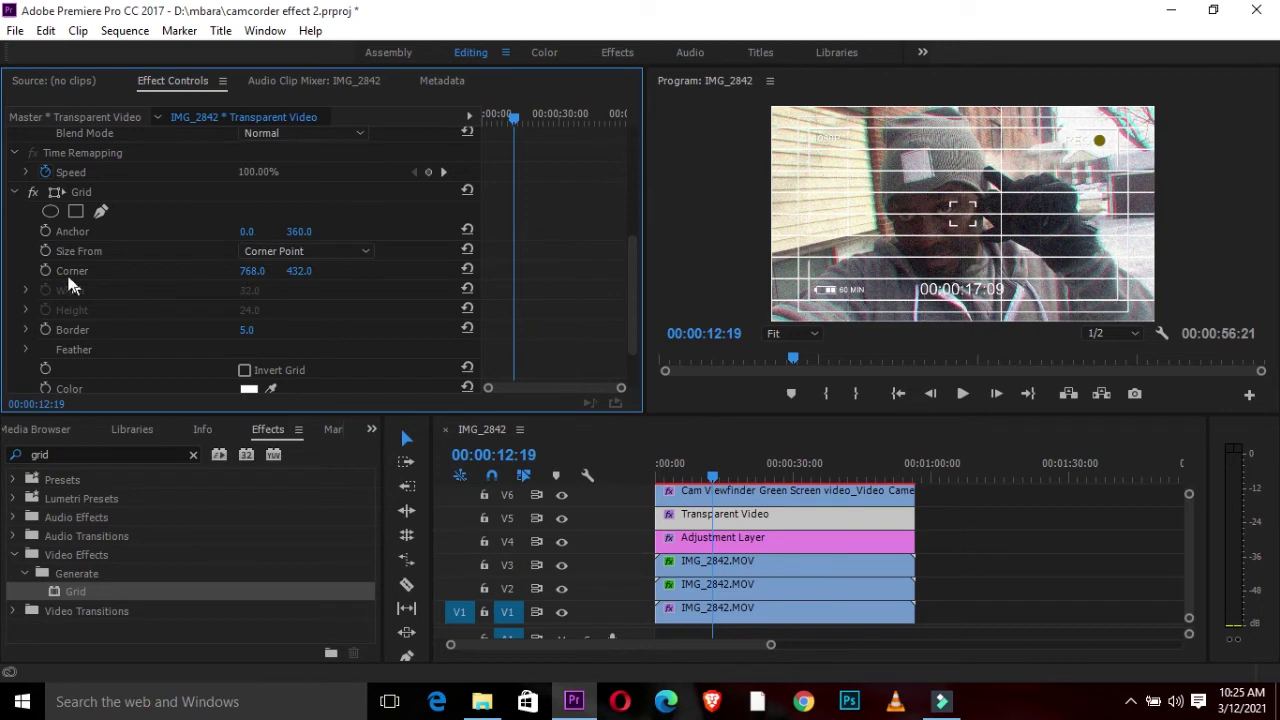
{"action": "left_click", "coordinate": [366, 252]}
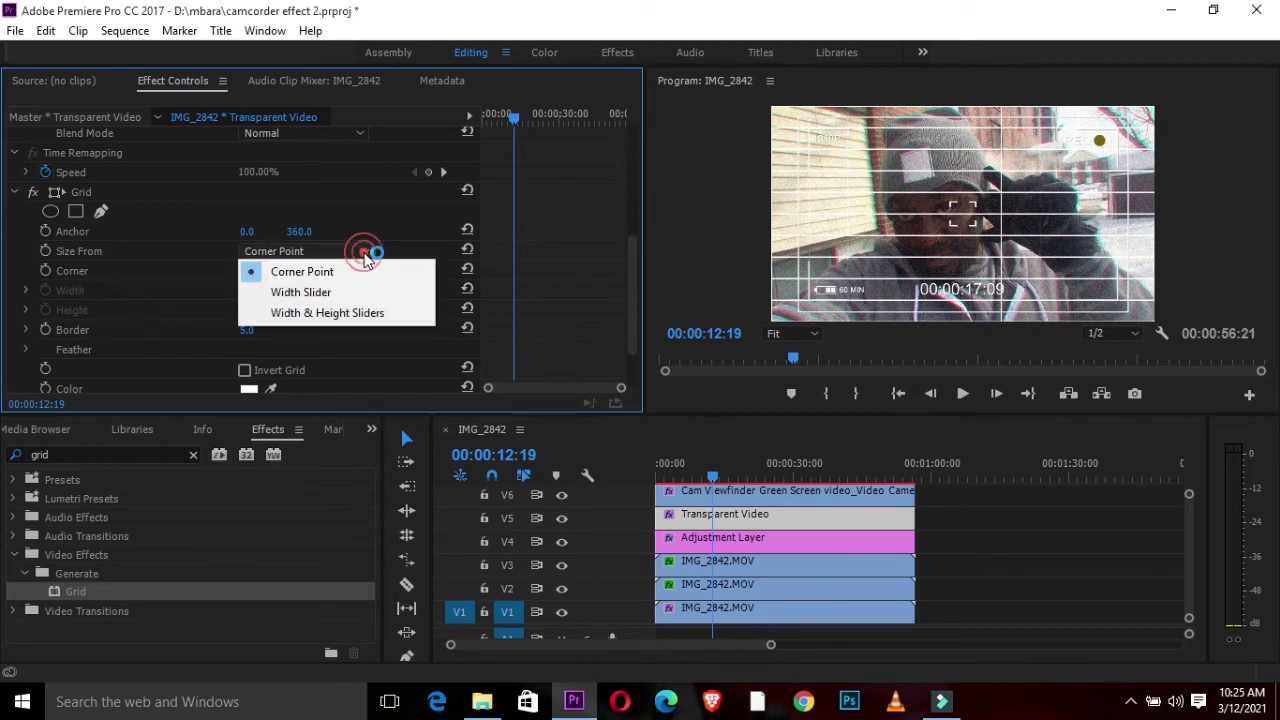
{"action": "left_click", "coordinate": [357, 314]}
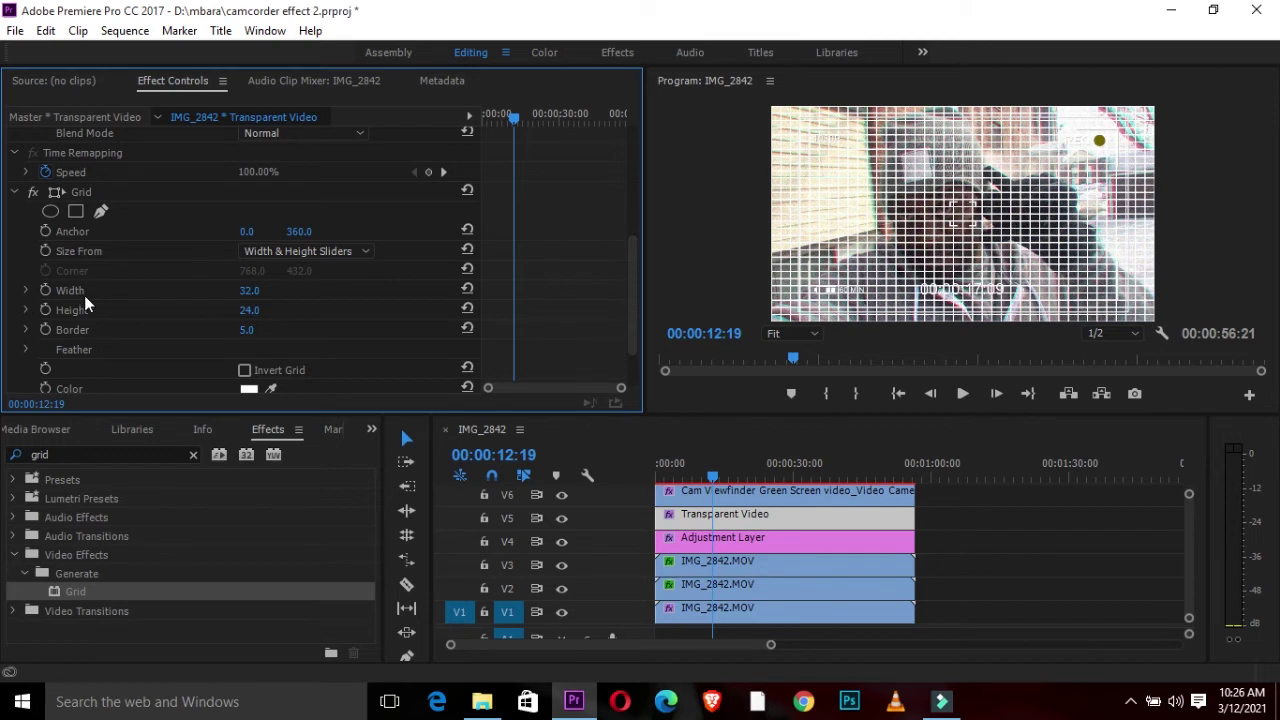
Set Grid width 4000, height 10 and border 5.5 to form horizontal scanlines.
{"action": "left_click", "coordinate": [250, 292]}
{"action": "left_click", "coordinate": [250, 291]}
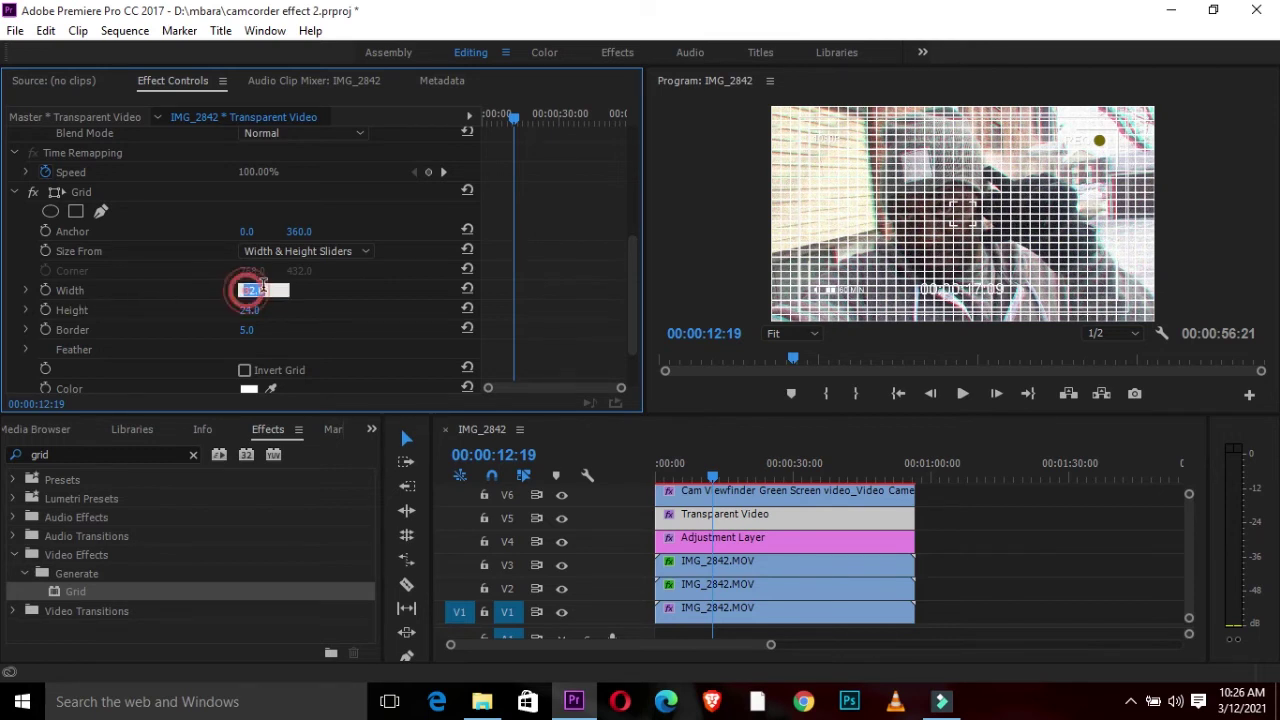
{"action": "type", "text": "4000"}
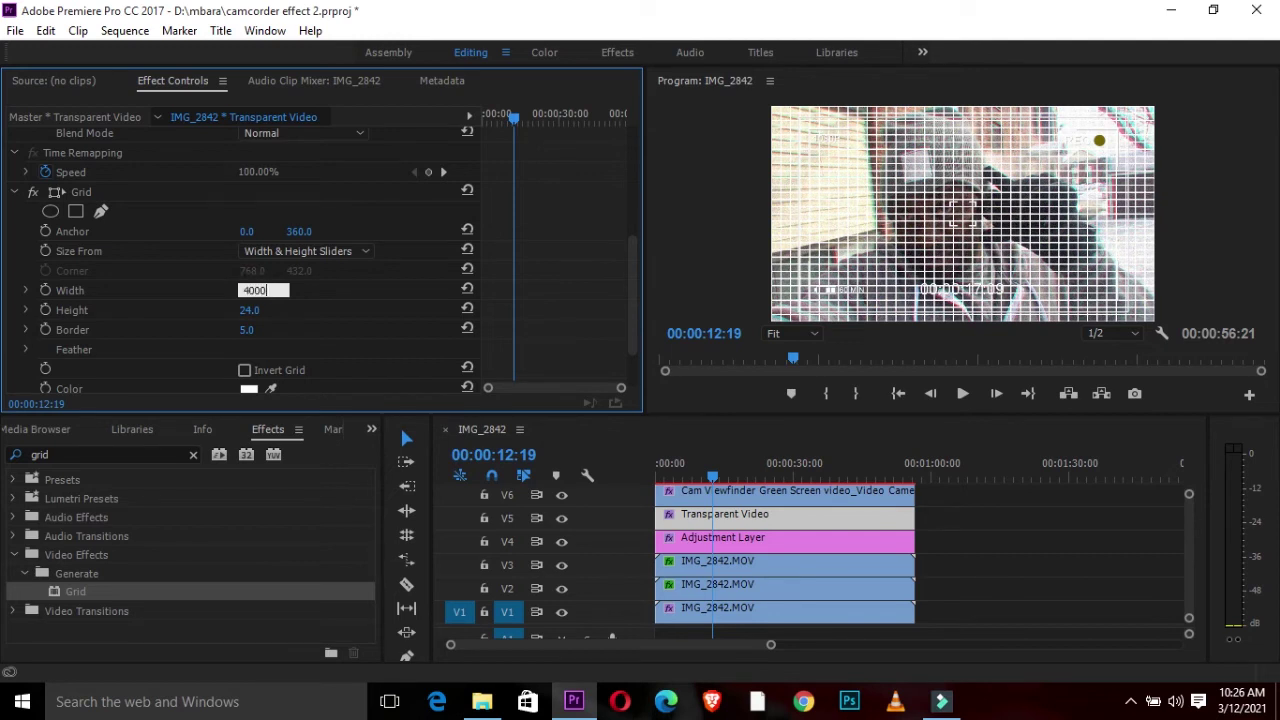
{"action": "key", "text": "Return"}
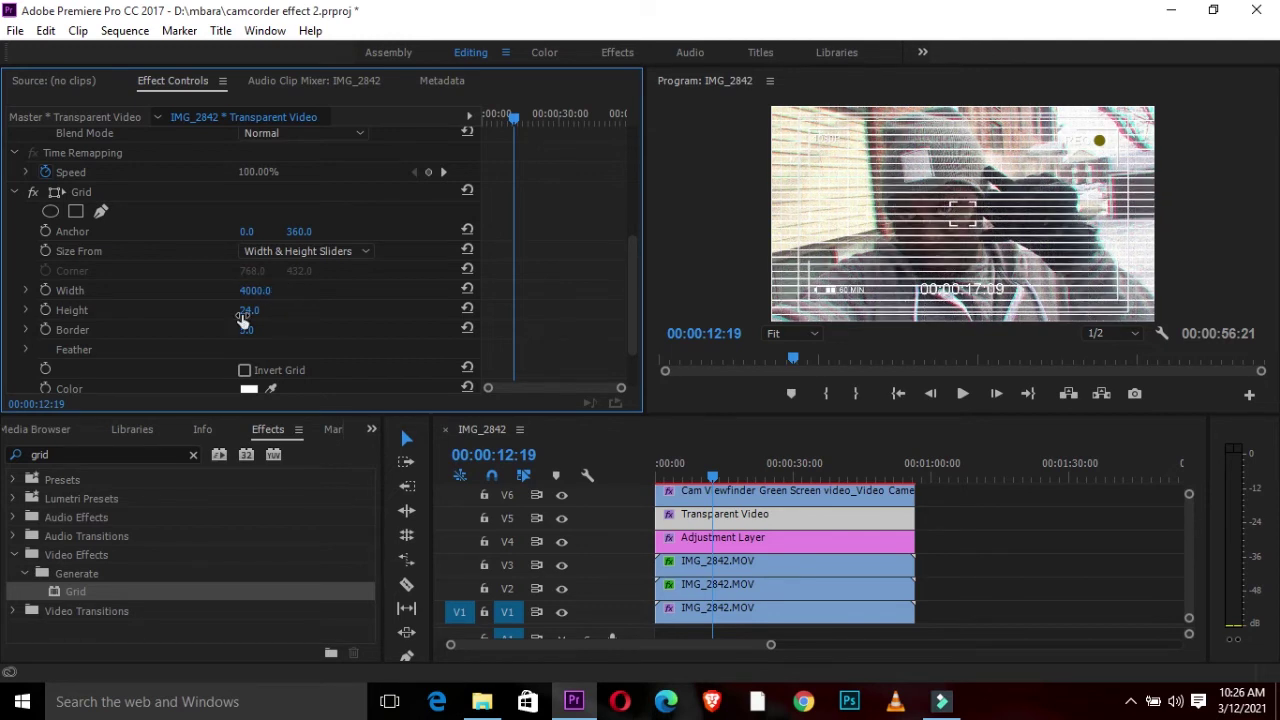
{"action": "left_click", "coordinate": [249, 311]}
{"action": "type", "text": "10"}
{"action": "key", "text": "Return"}
{"action": "left_click", "coordinate": [246, 330]}
{"action": "type", "text": "5.5"}
{"action": "key", "text": "Return"}
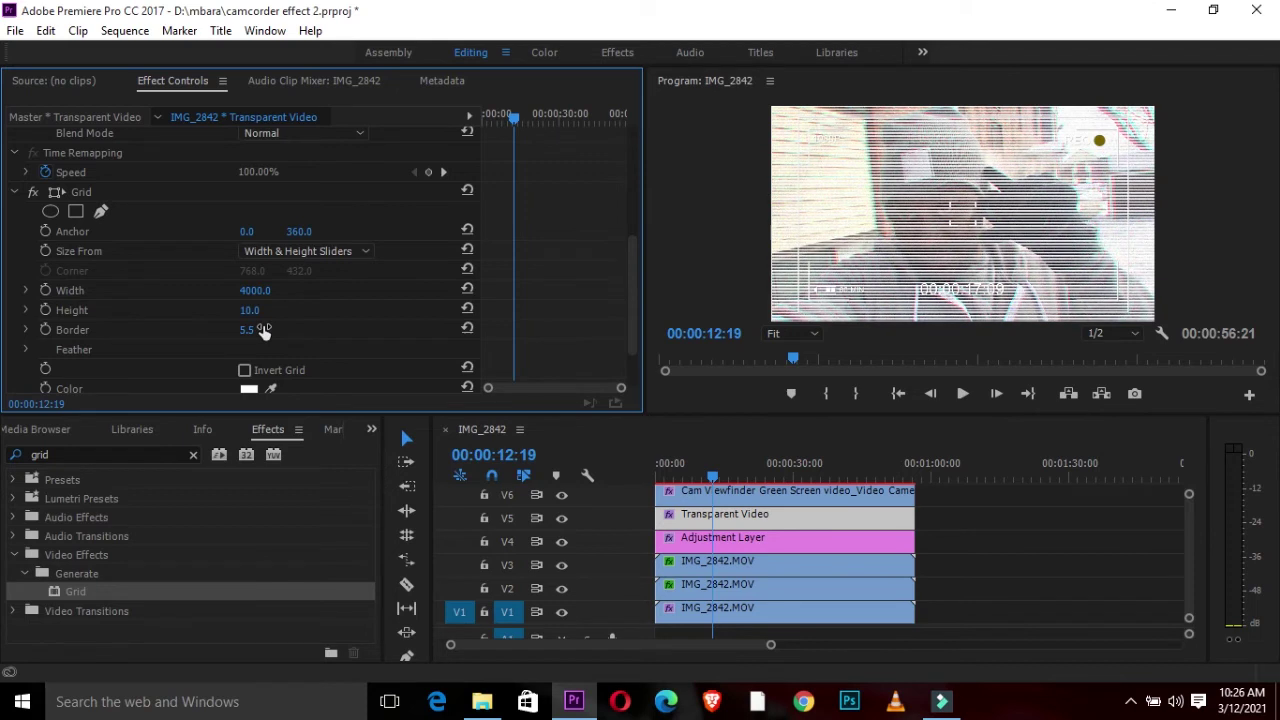
{"action": "scroll", "coordinate": [632, 270], "scroll_direction": "down", "scroll_amount": 2}
{"action": "left_click", "coordinate": [249, 324]}
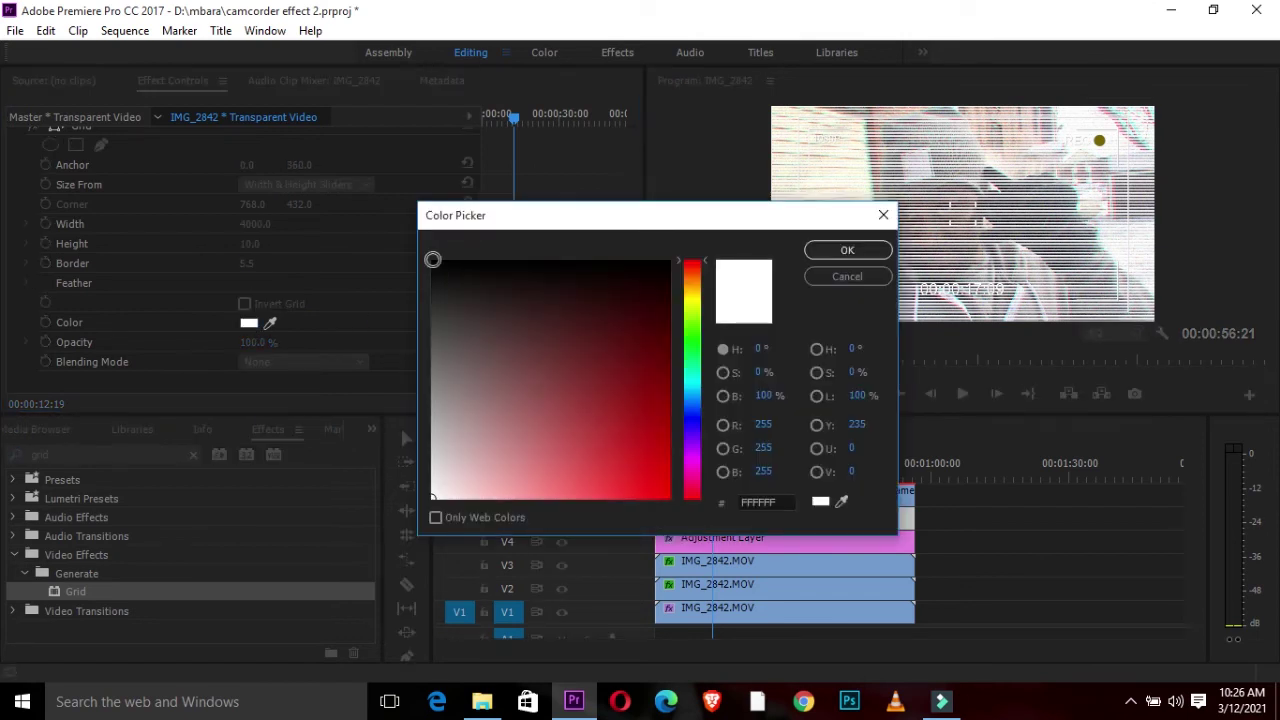
Make the grid colour black (000000) at 50% opacity, then preview around 39 seconds.
{"action": "left_click", "coordinate": [432, 260]}
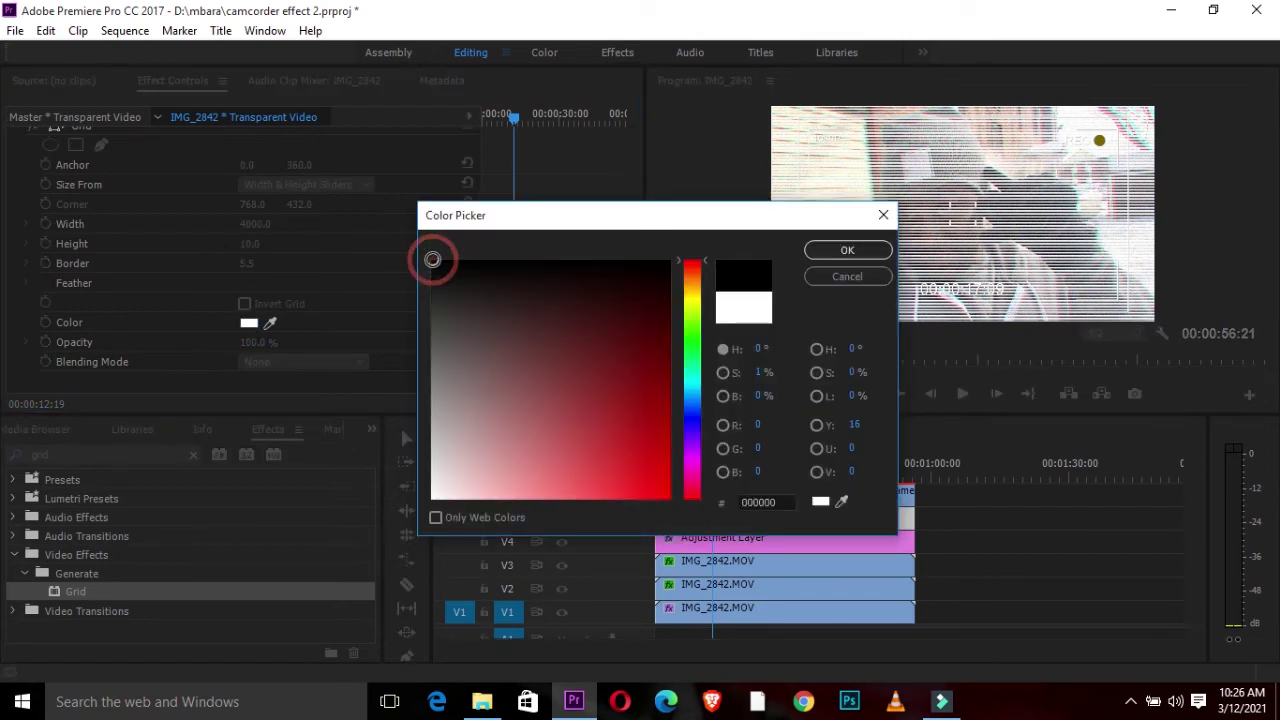
{"action": "left_click", "coordinate": [847, 250]}
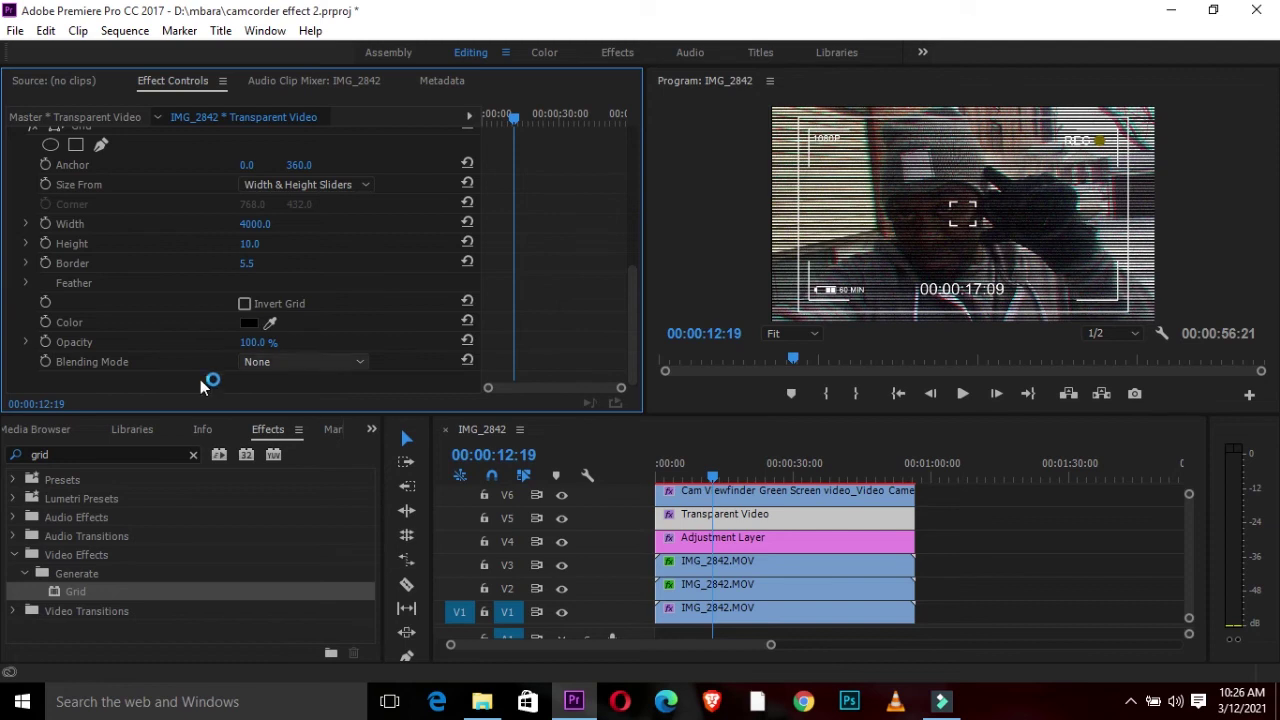
{"action": "left_click", "coordinate": [250, 344]}
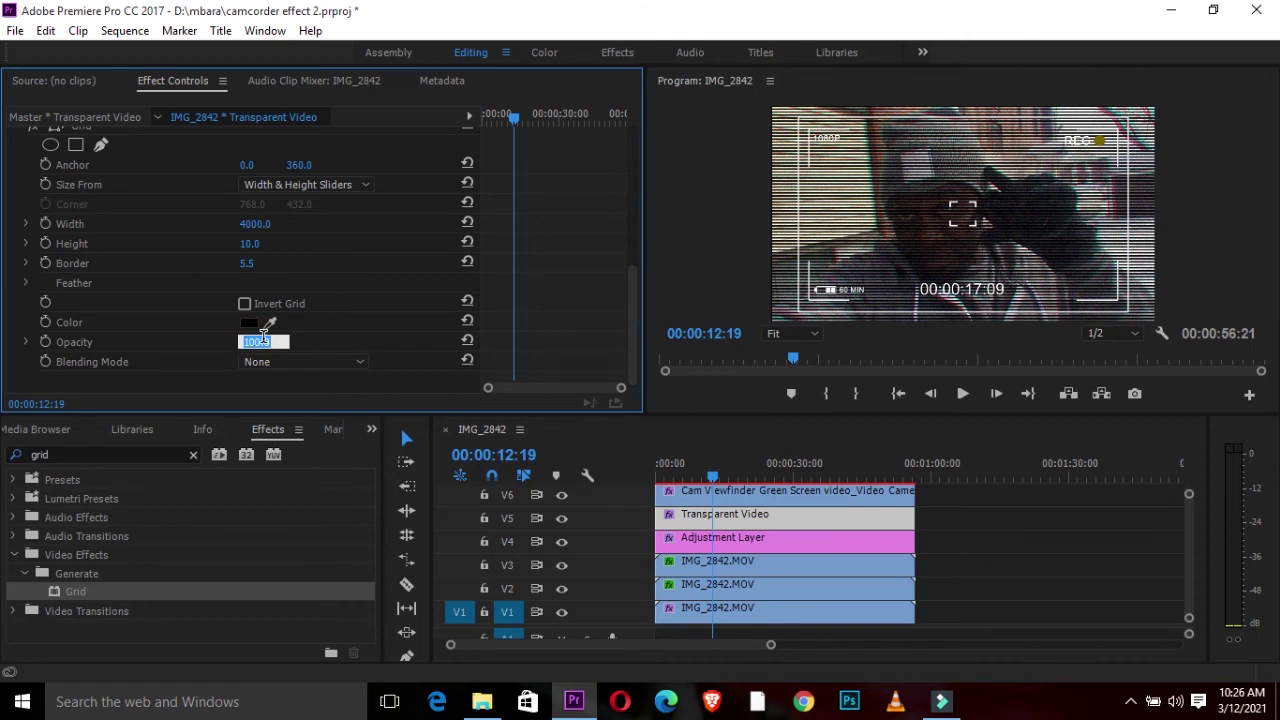
{"action": "type", "text": "50"}
{"action": "key", "text": "Return"}
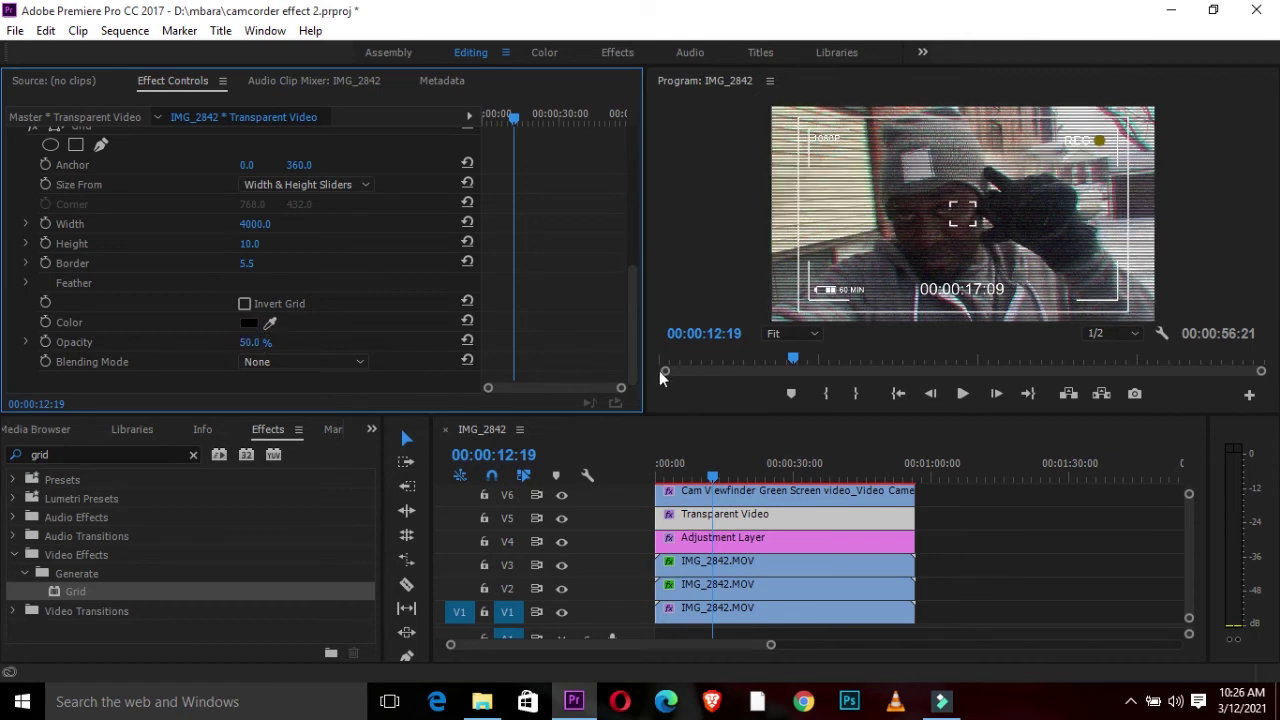
{"action": "left_click", "coordinate": [720, 475]}
{"action": "left_click_drag", "start_coordinate": [716, 480], "coordinate": [840, 478]}
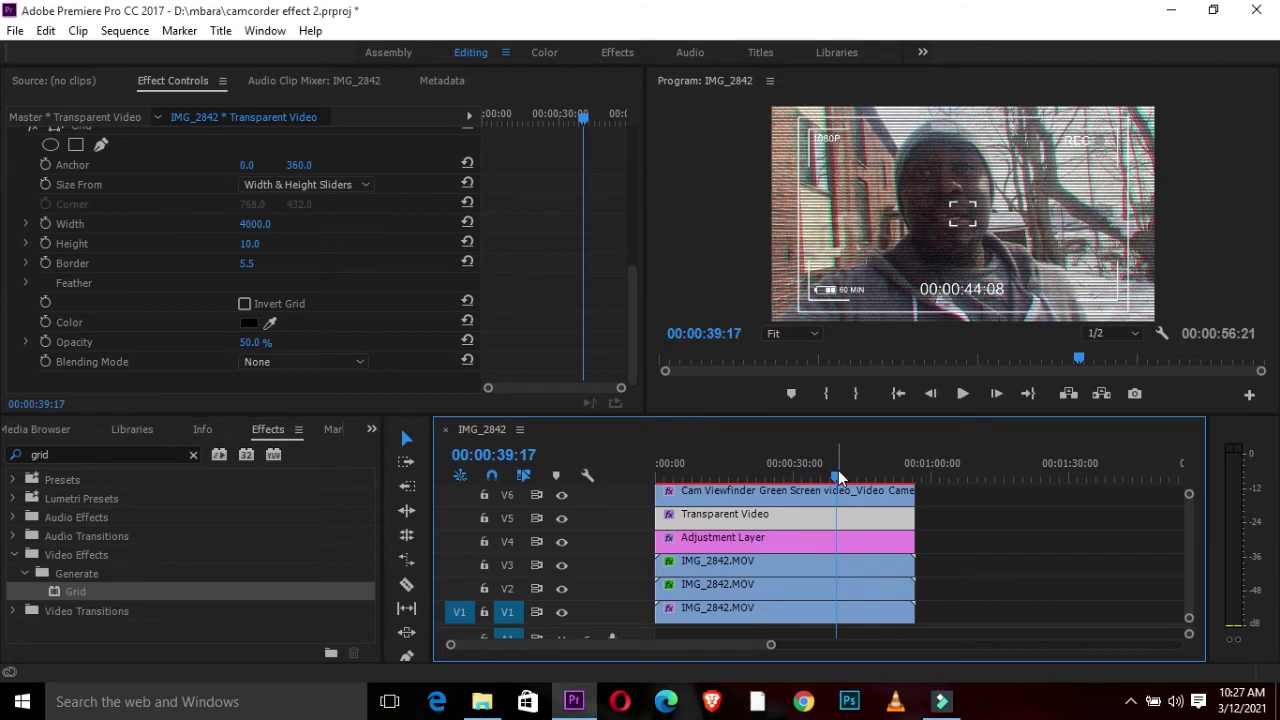